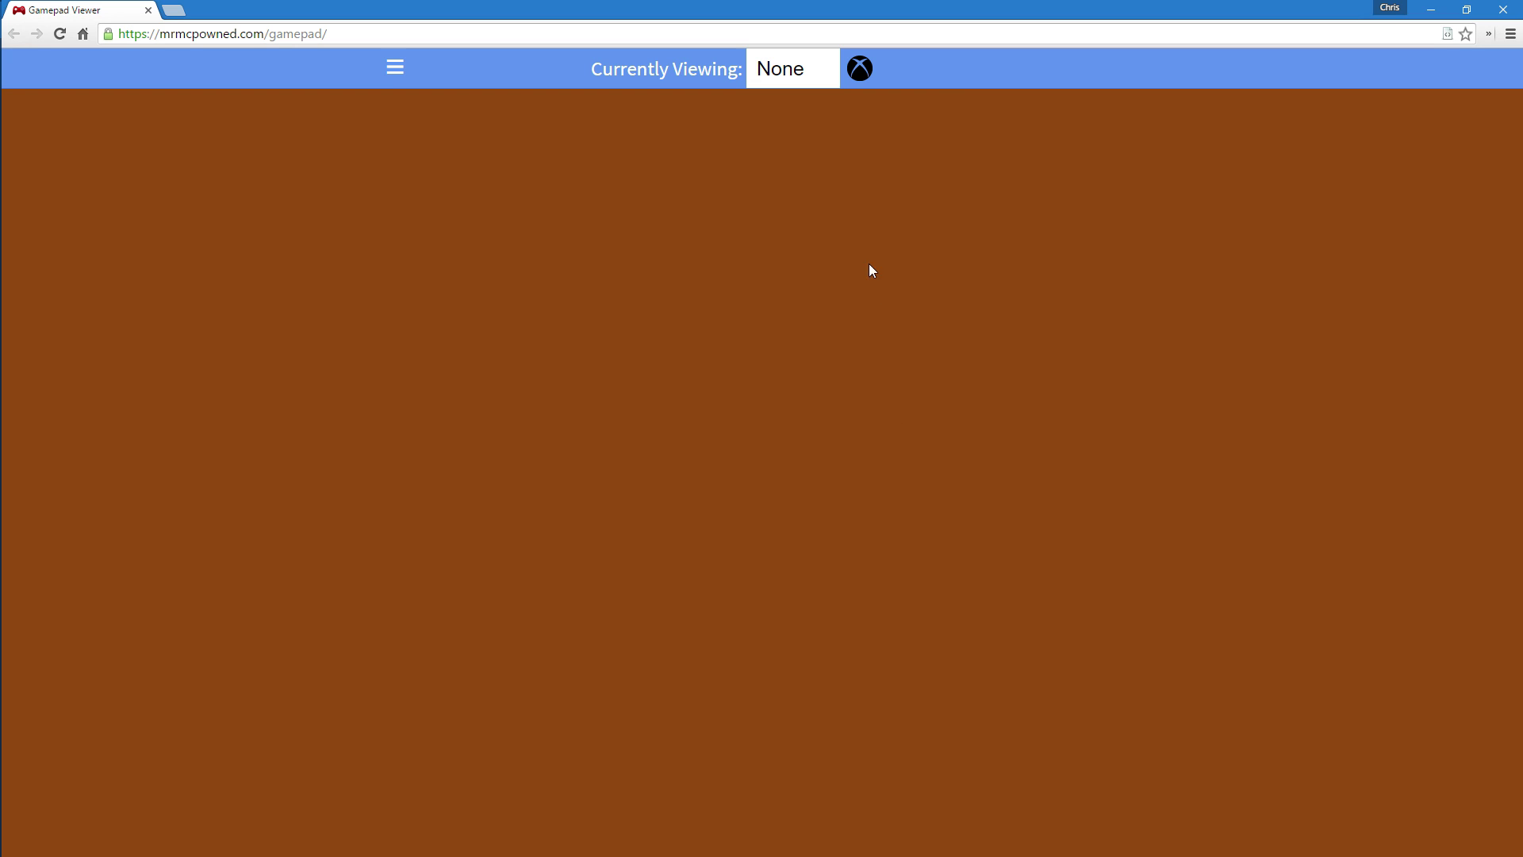
Switch Gamepad Viewer to Player 2's controller and bring up the Info & About page
left_click(796, 82)
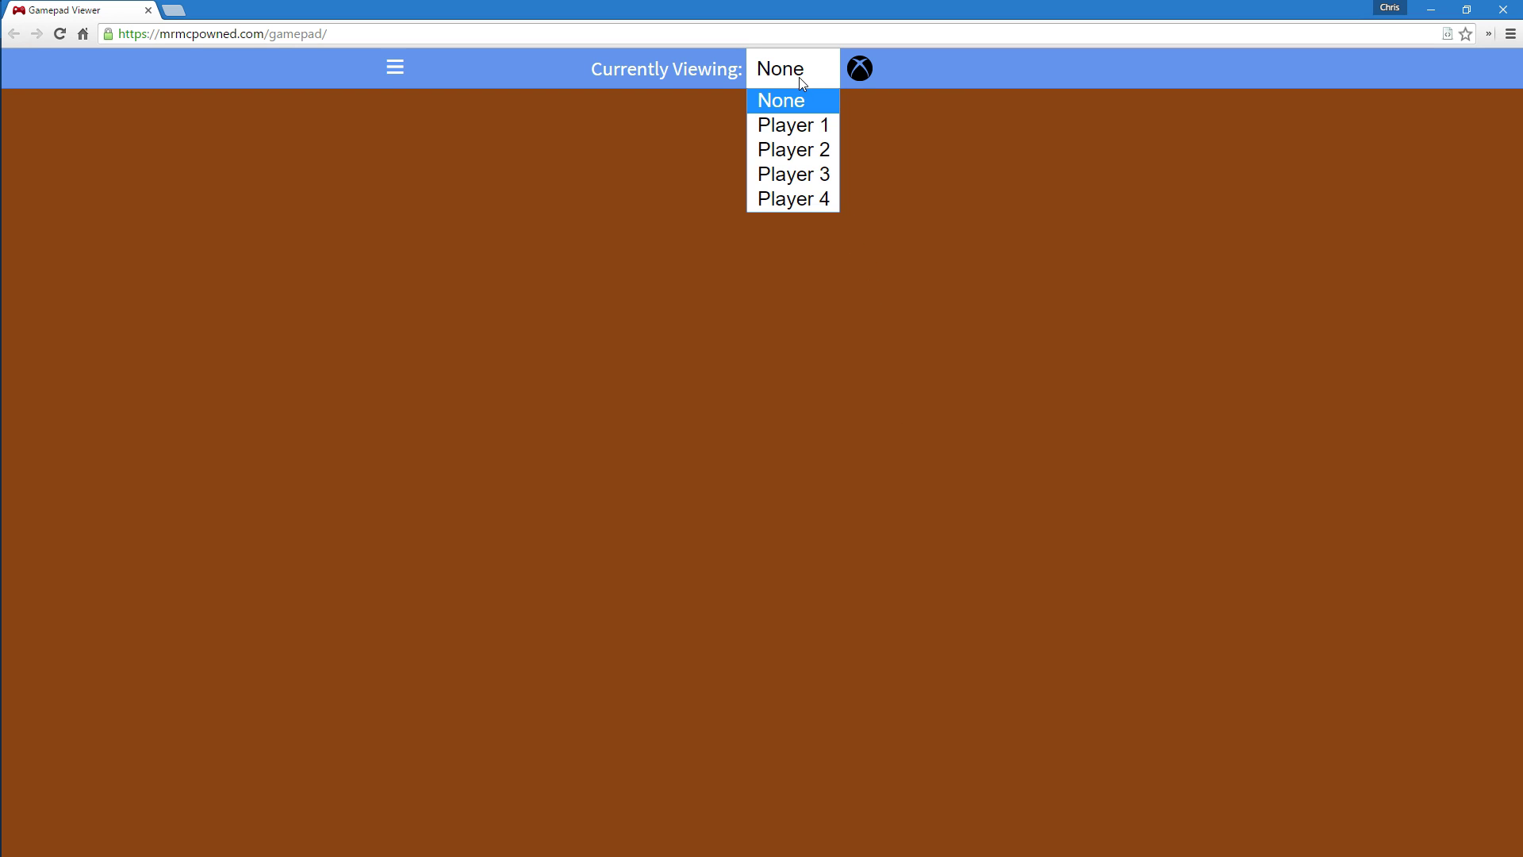
left_click(821, 154)
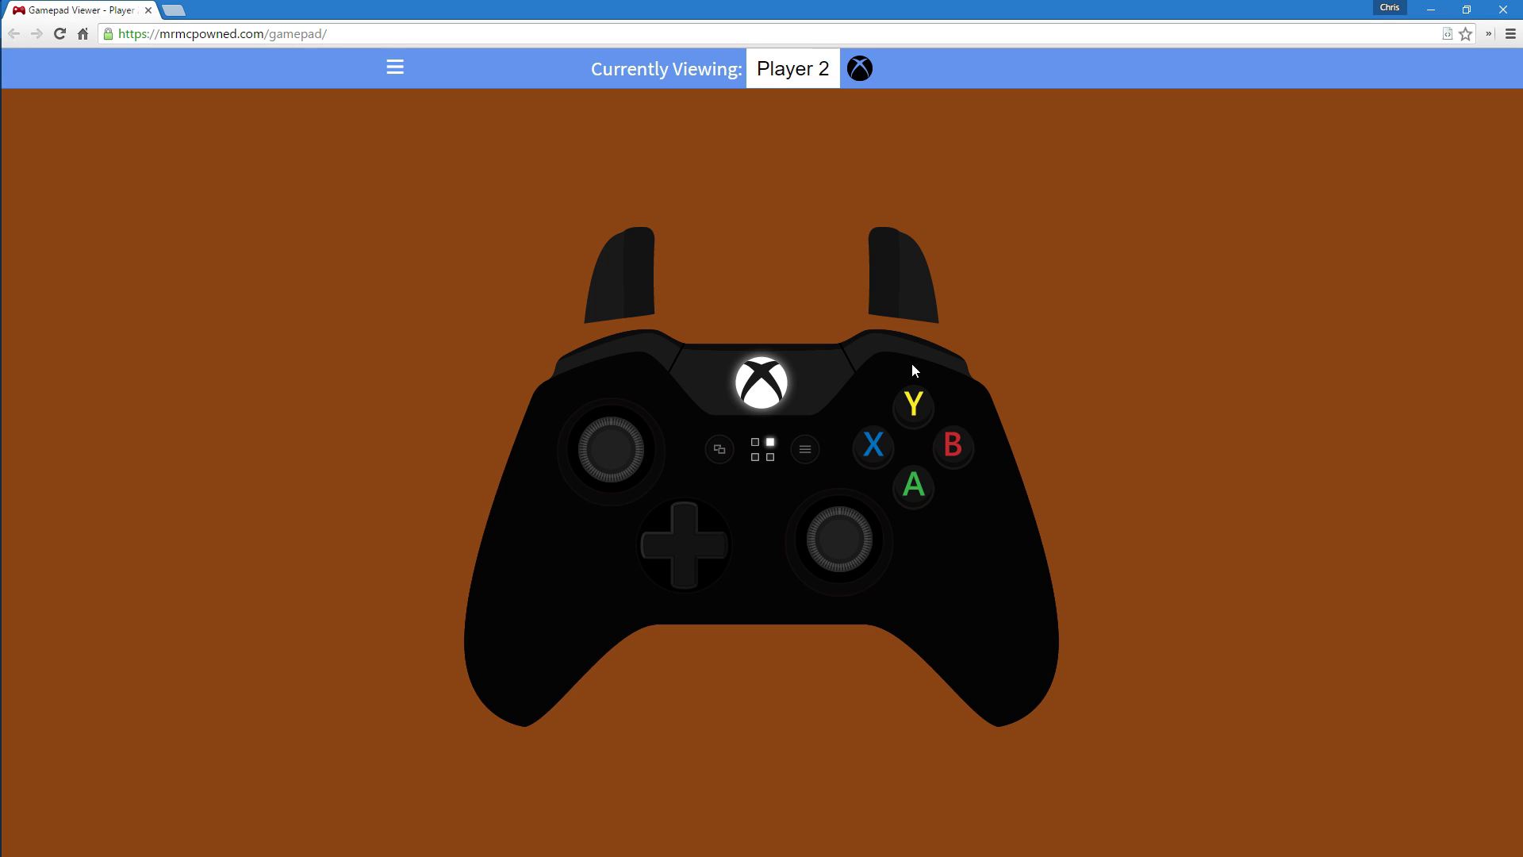
left_click(397, 69)
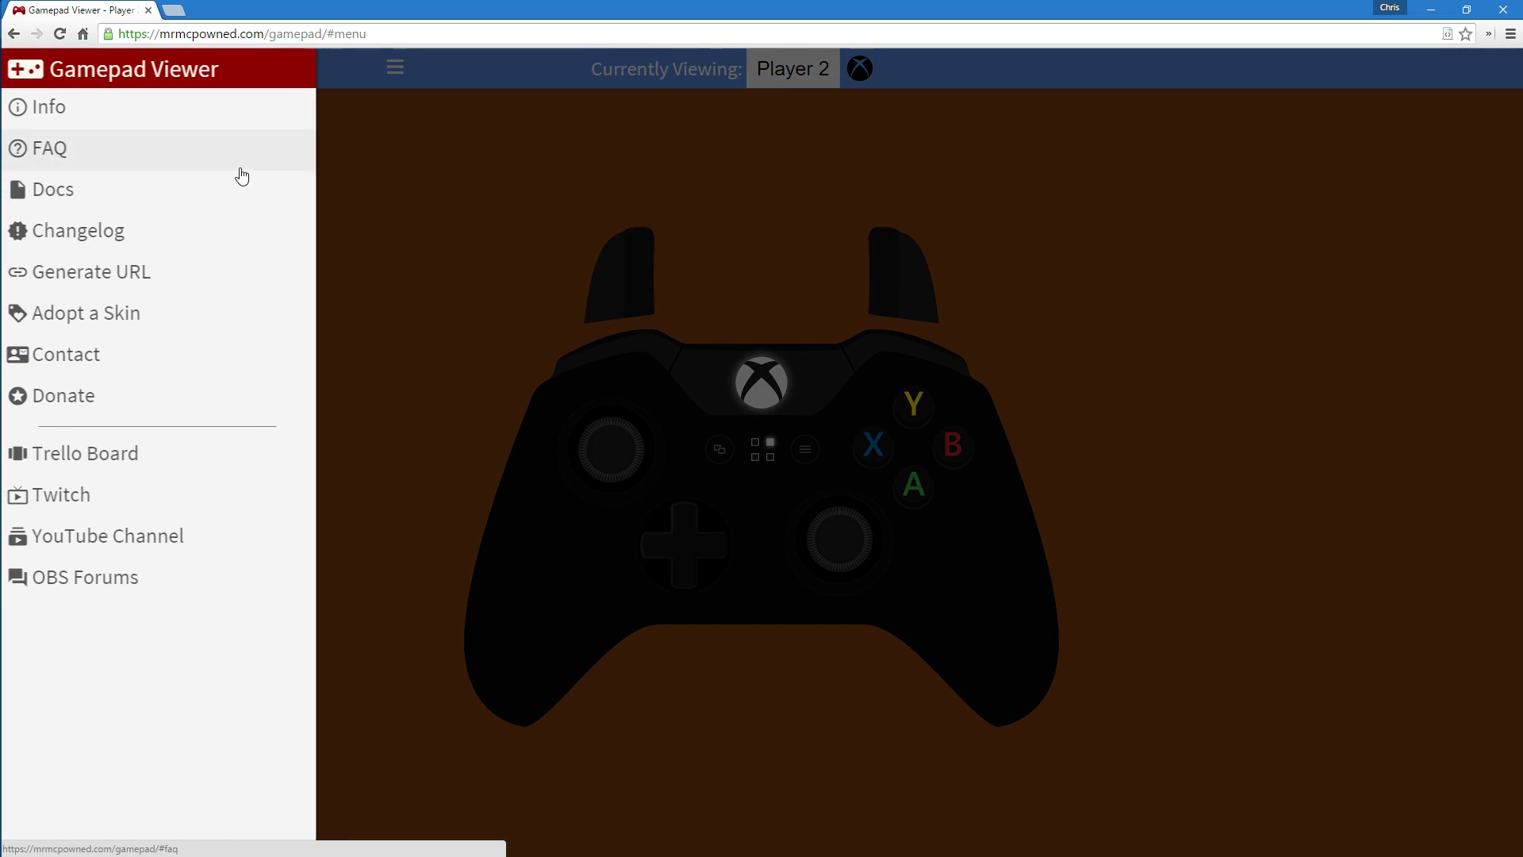
left_click(176, 129)
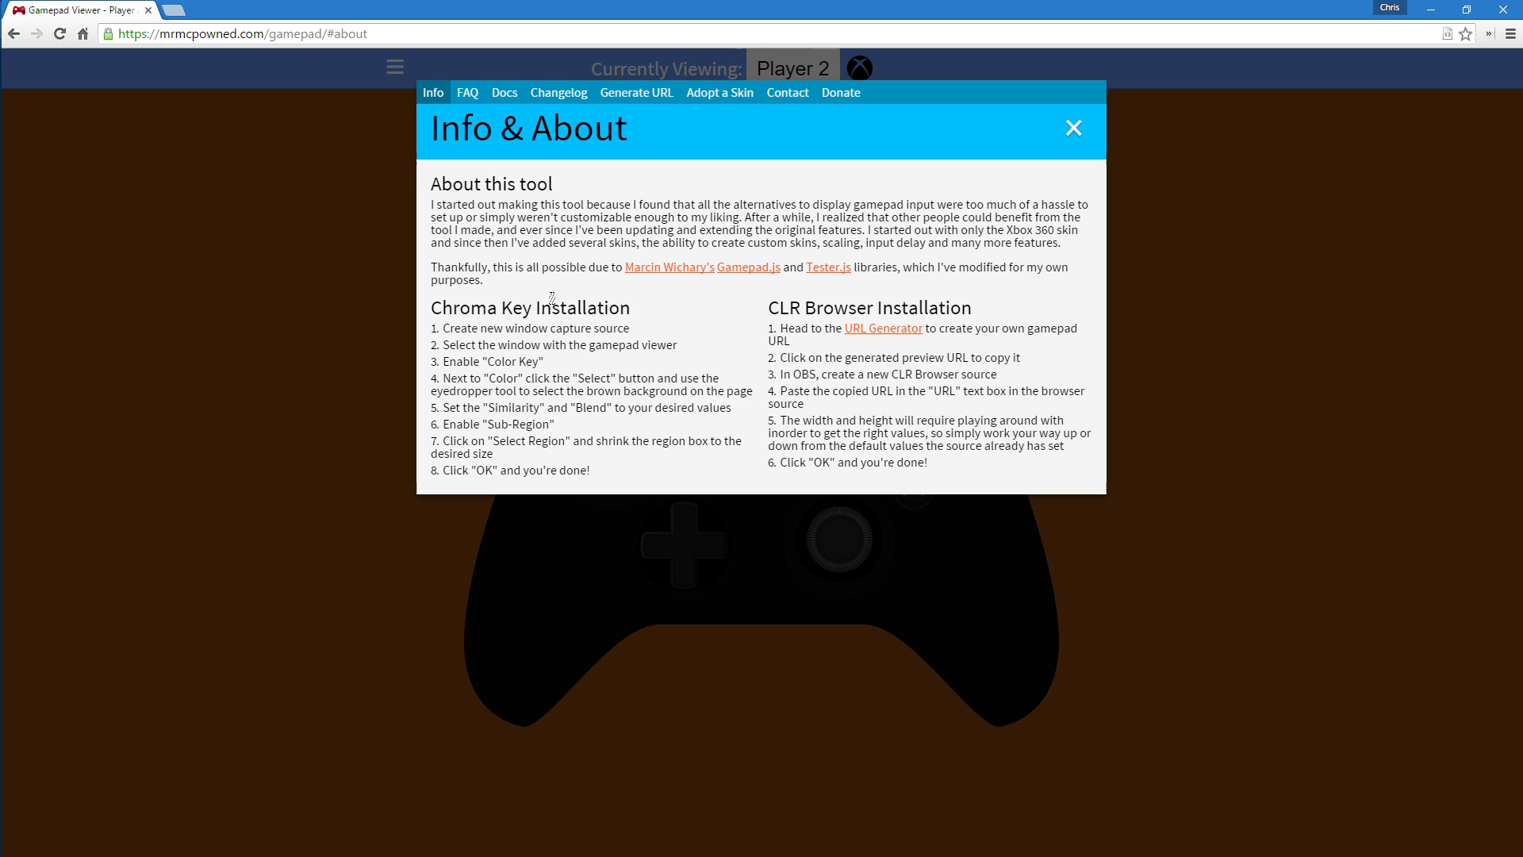
In OBS, add a Window Capture source named 'Gamepad'
key("alt+Tab")
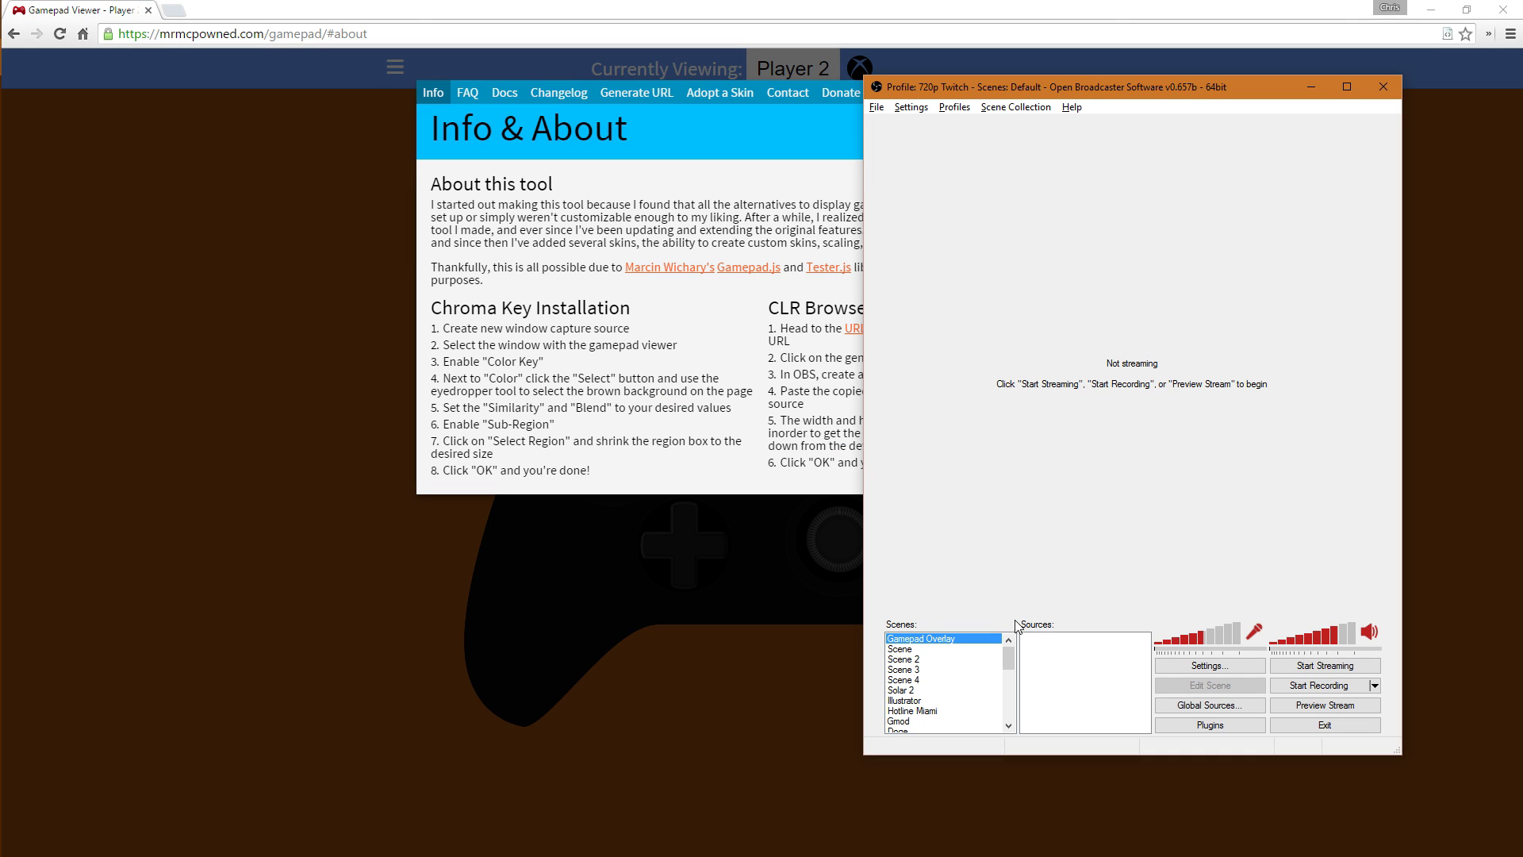
right_click(1040, 651)
mouse_move(1058, 650)
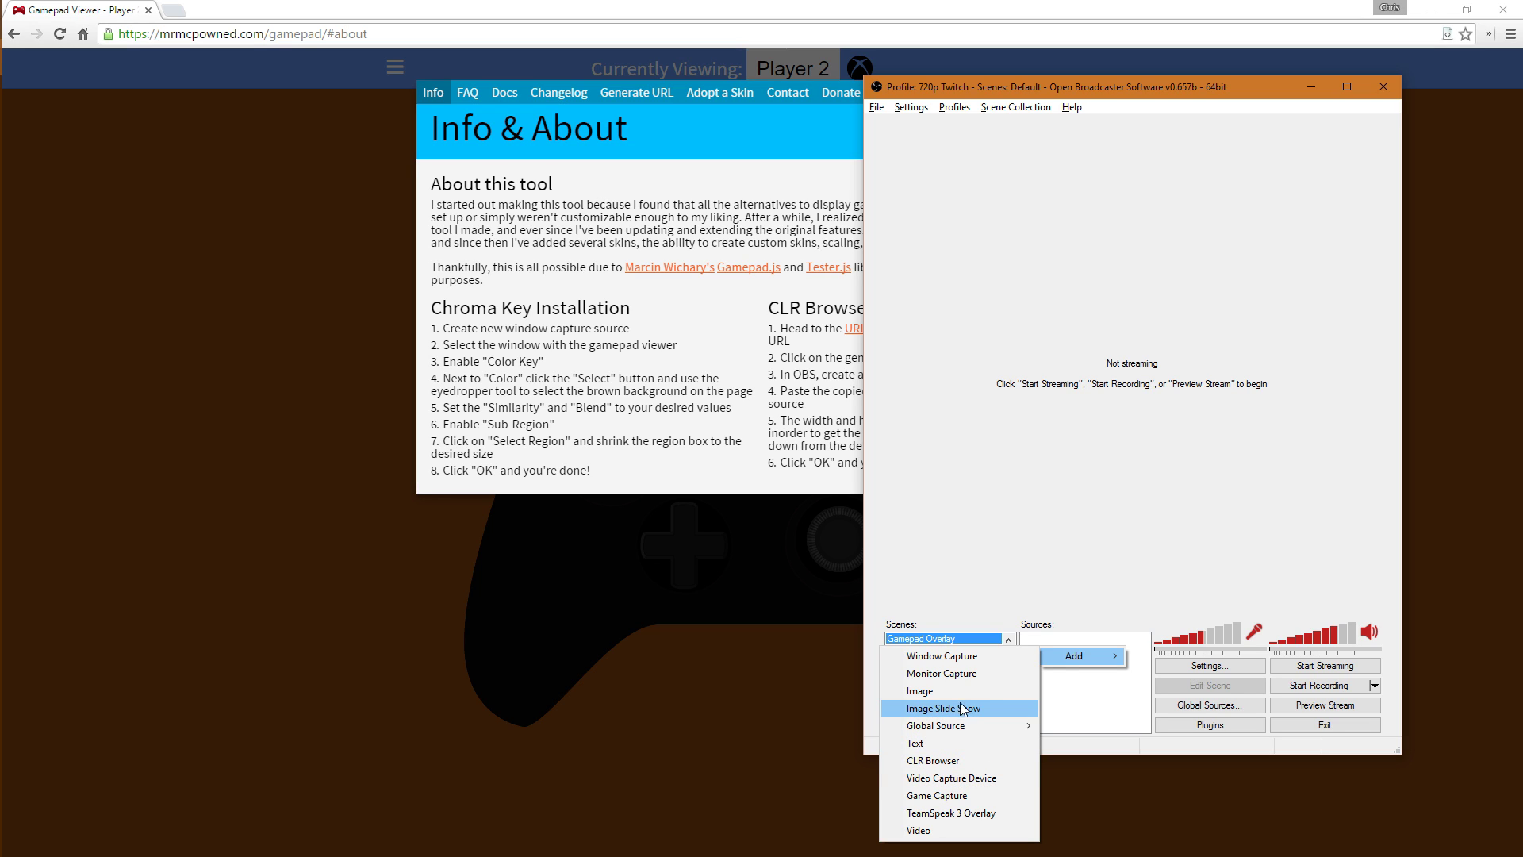
left_click(971, 656)
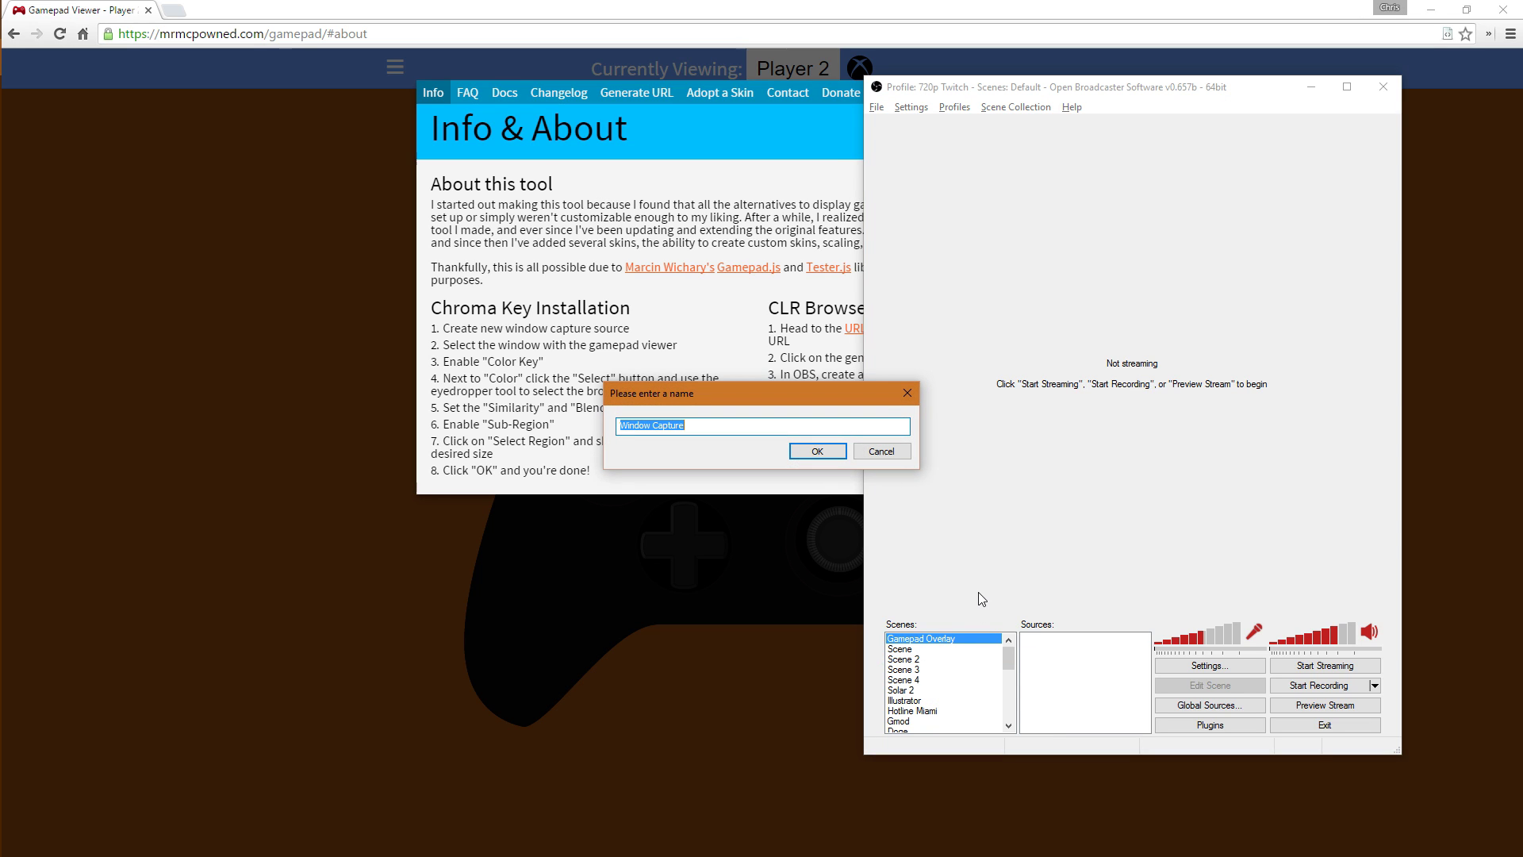
type("Gamepad")
key("Return")
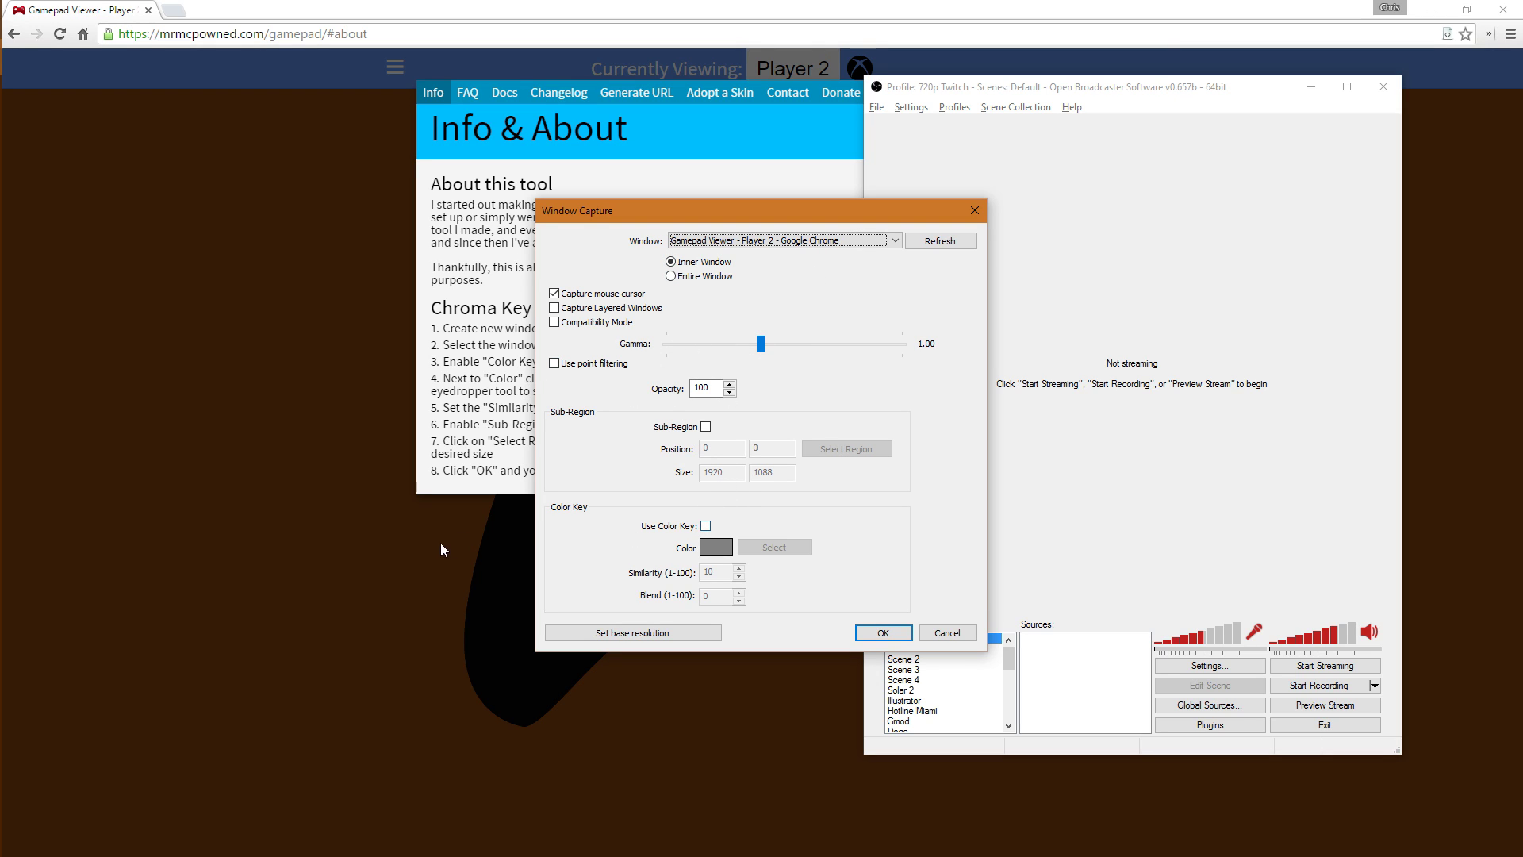
Enable Use Color Key with the brown page background, Similarity 13 and Blend 15
left_click(705, 526)
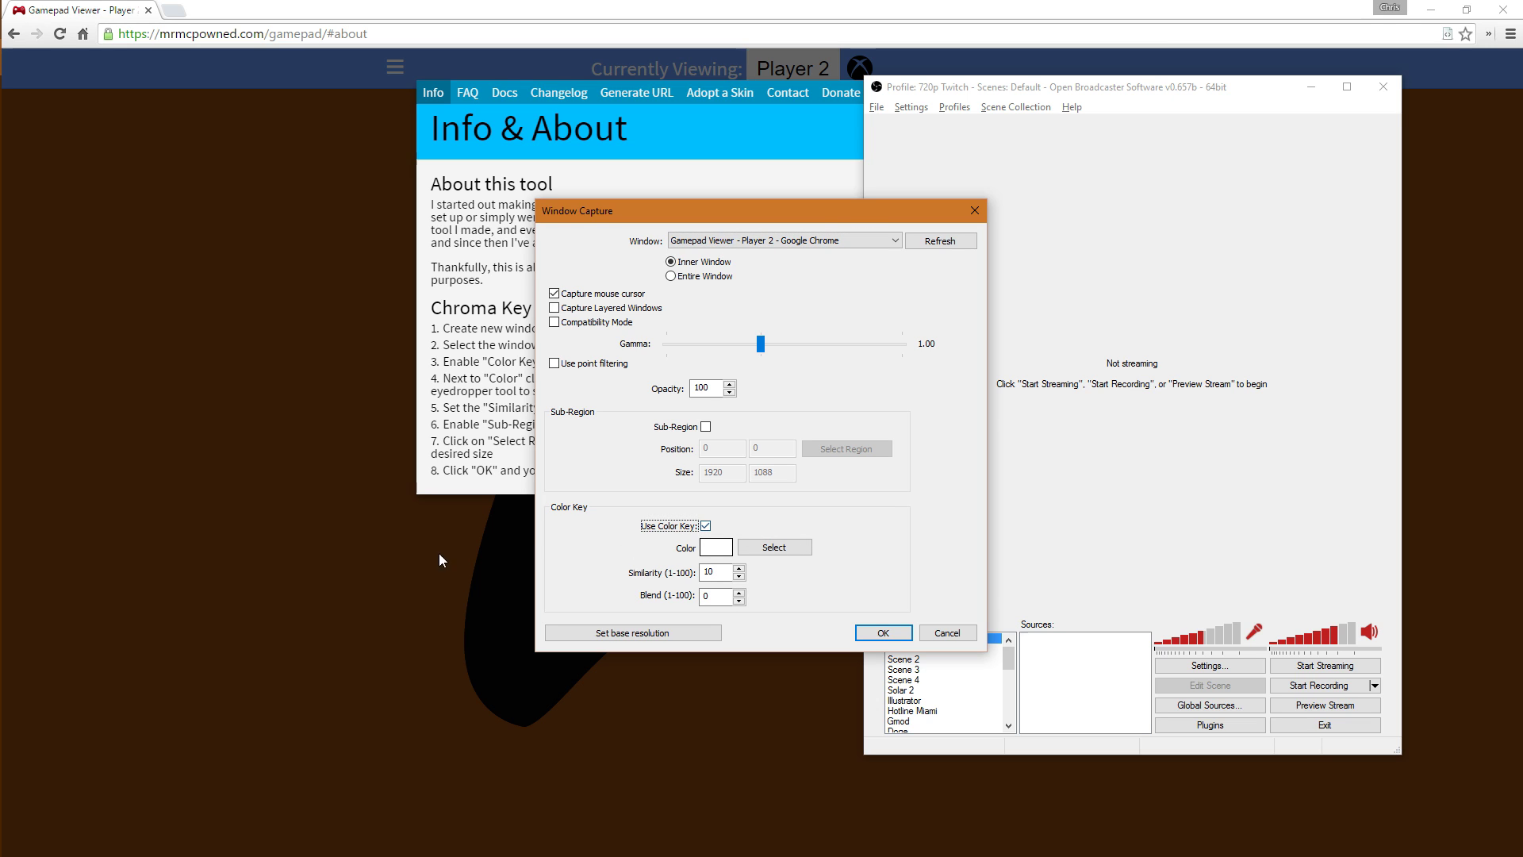
left_click(364, 554)
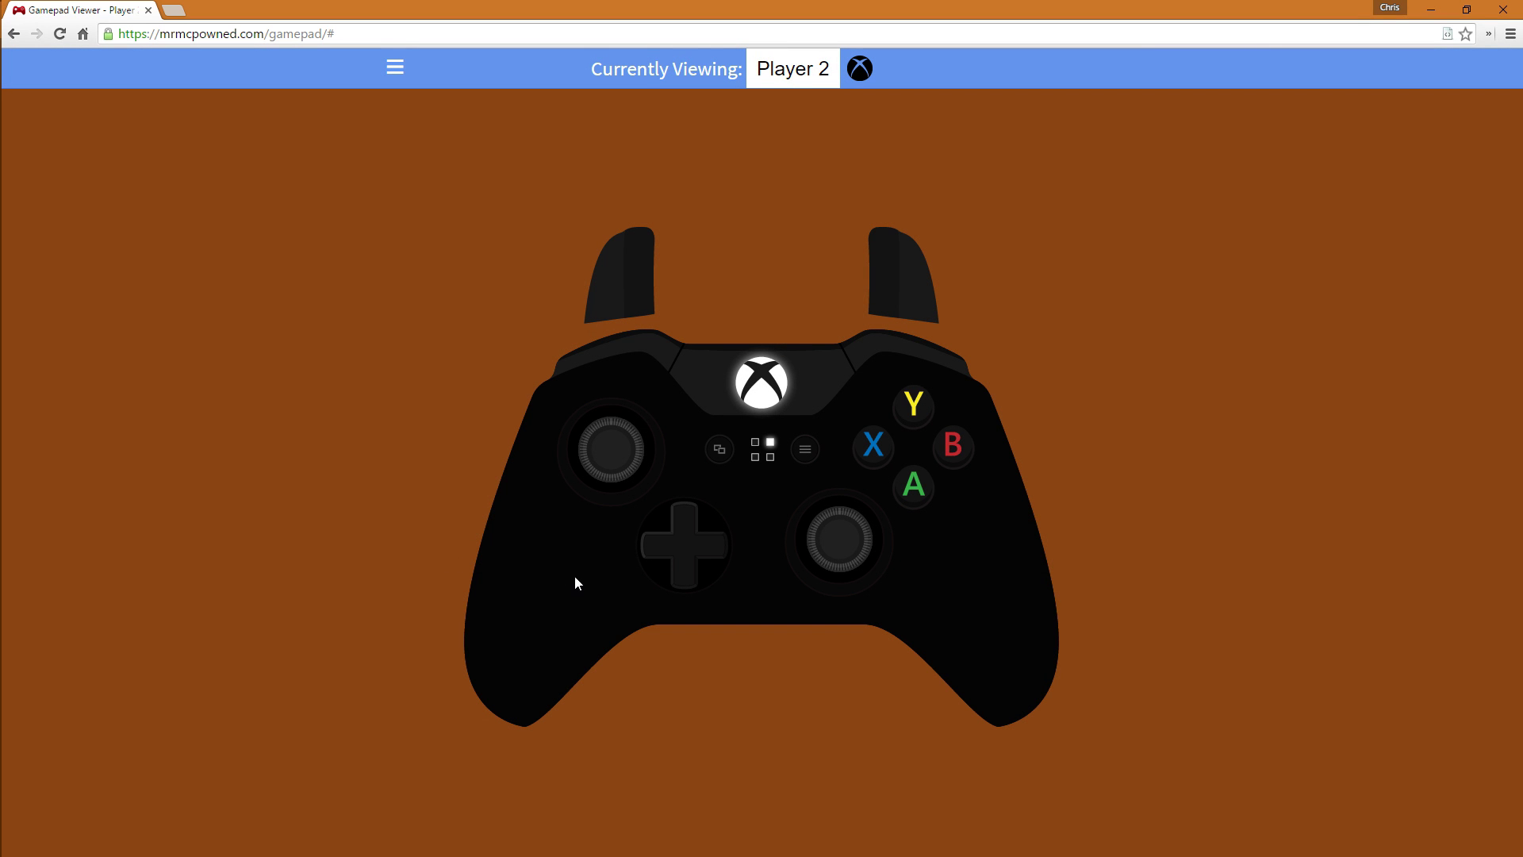
key("alt+Tab")
left_click(777, 548)
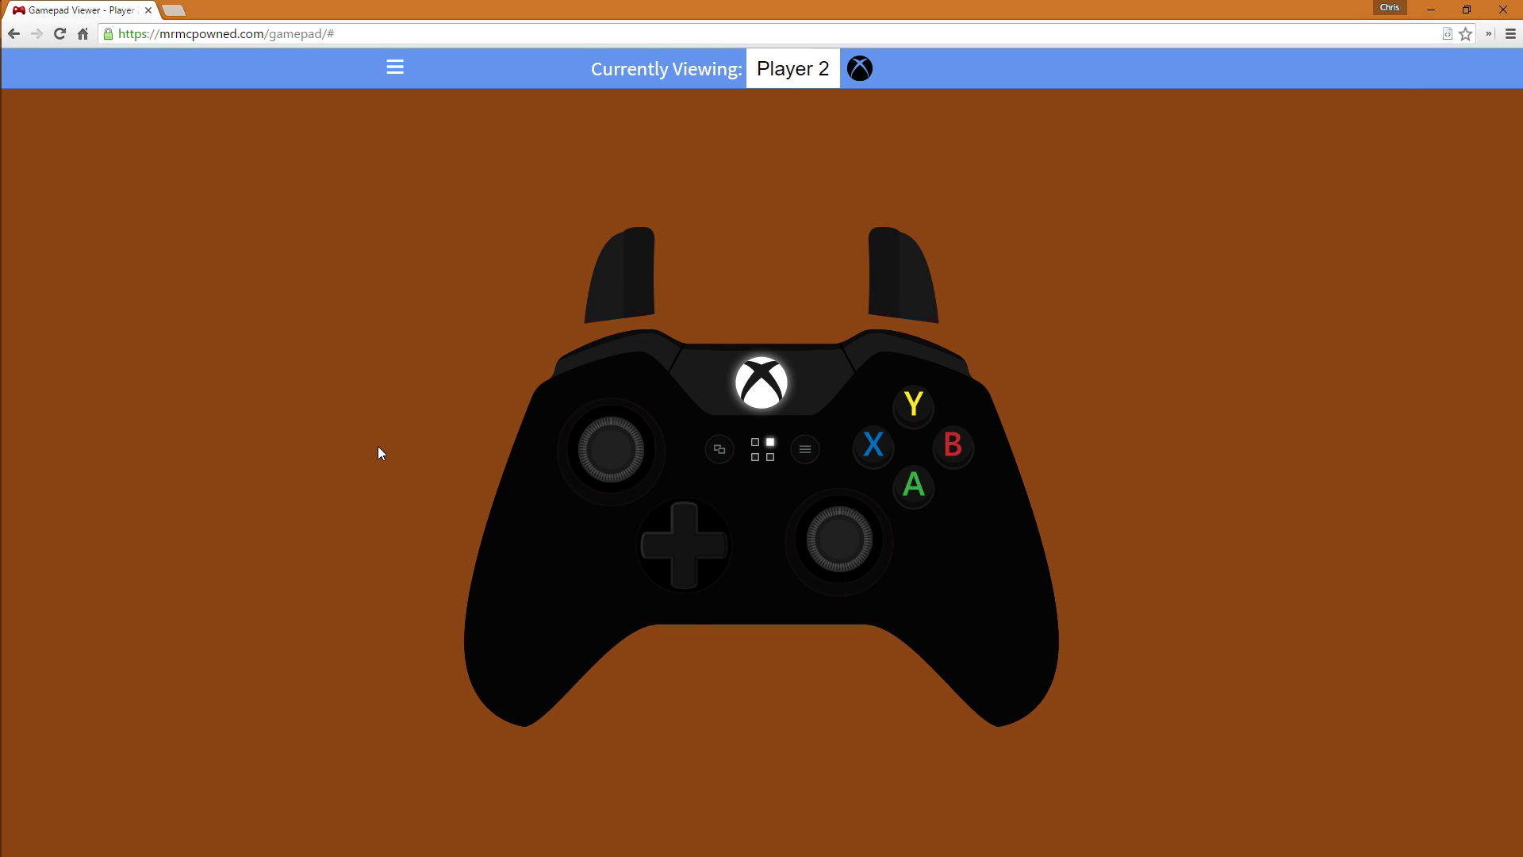
left_click(377, 448)
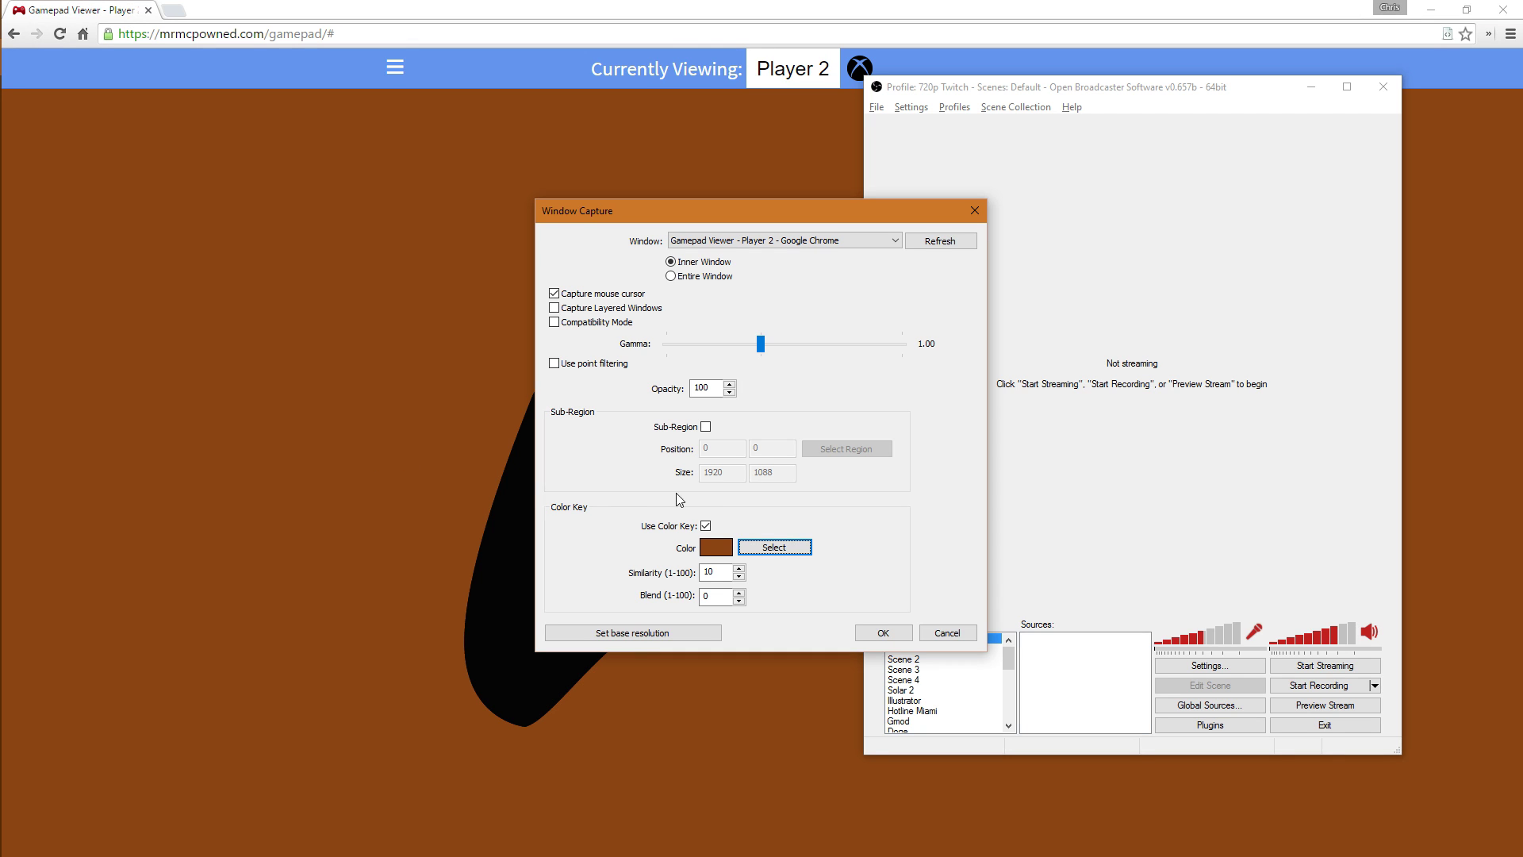
left_click(724, 572)
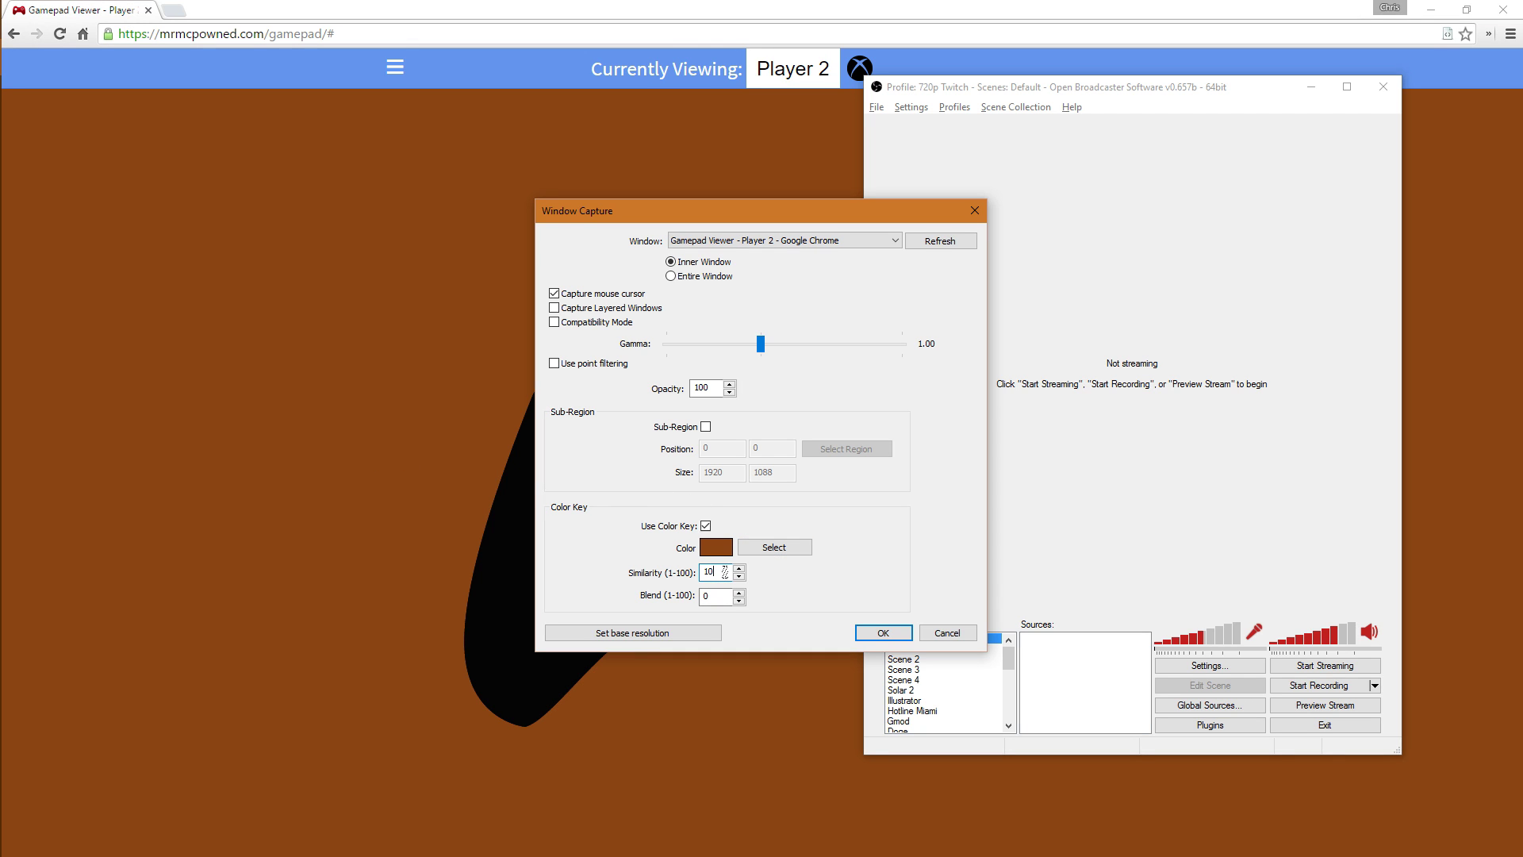
key("Up")
key("Tab")
type("5")
Save the capture, then reopen the Gamepad source's properties and enable sub-region capture
left_click(886, 634)
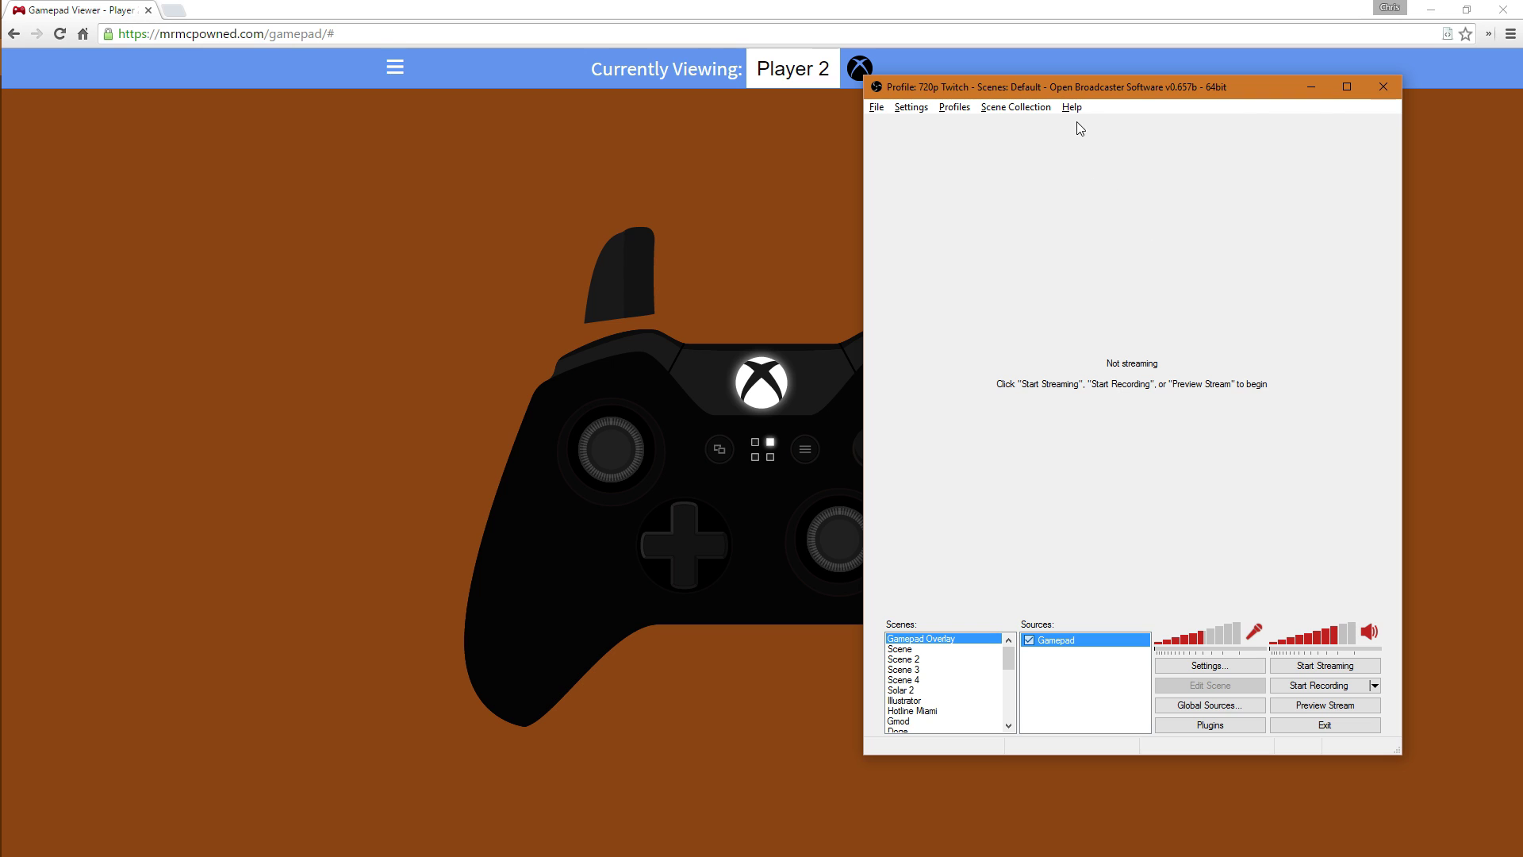
left_click_drag(1142, 85, 134, 65)
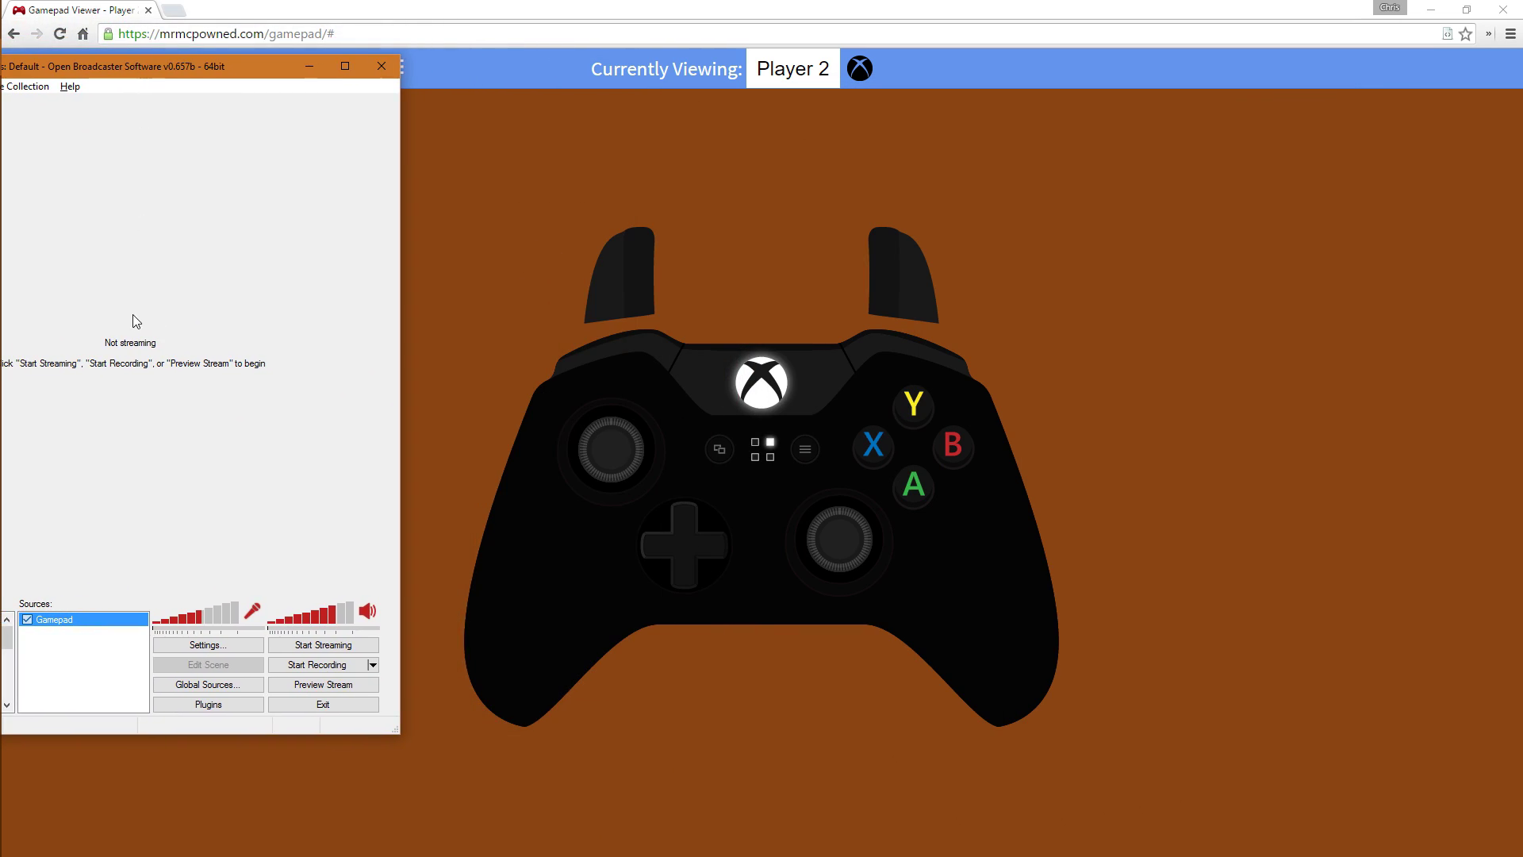
right_click(52, 620)
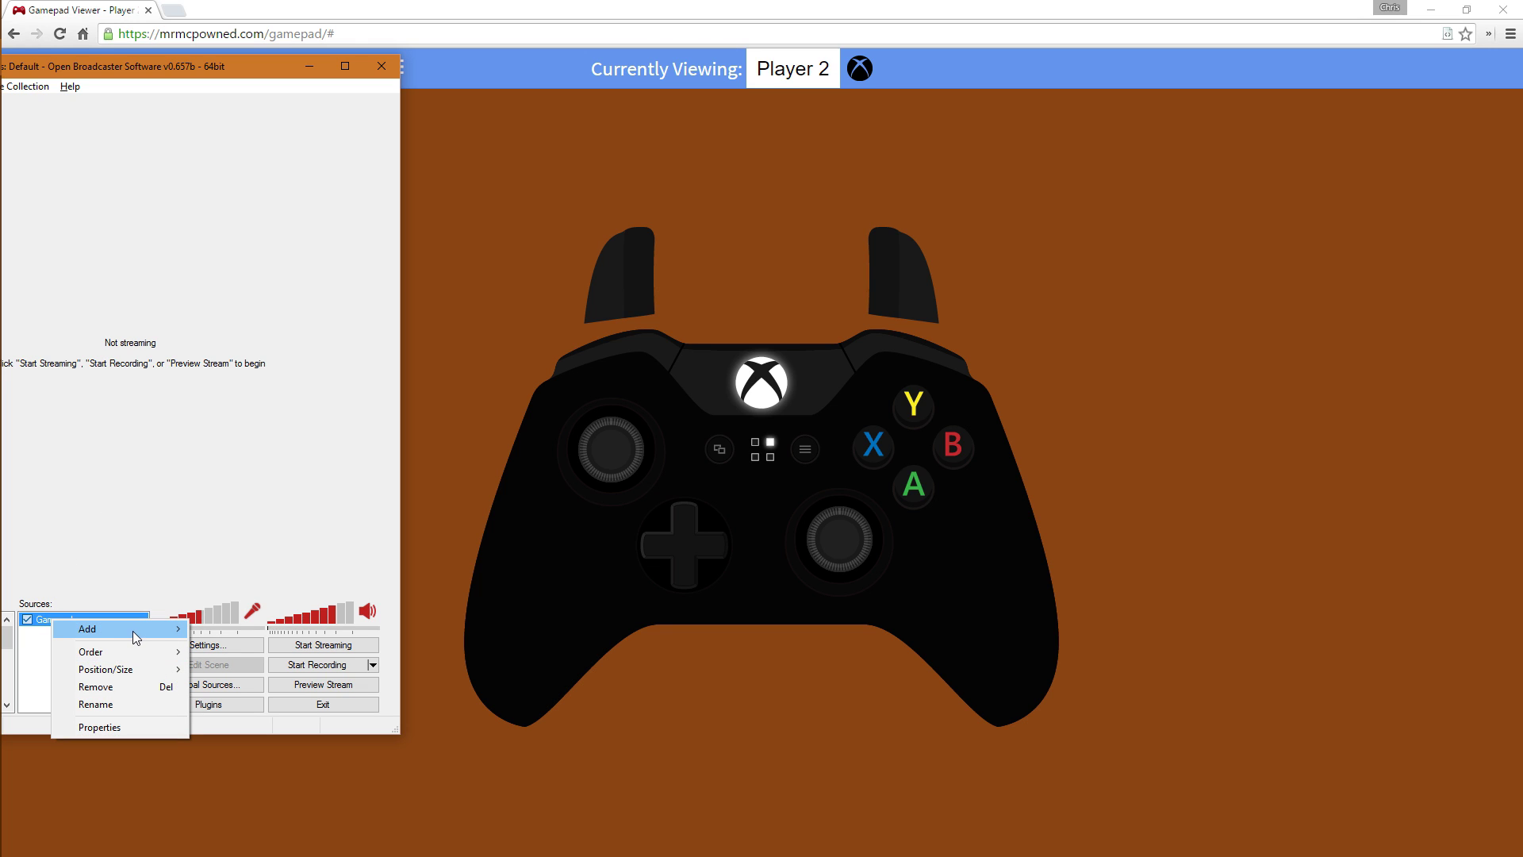
left_click(107, 726)
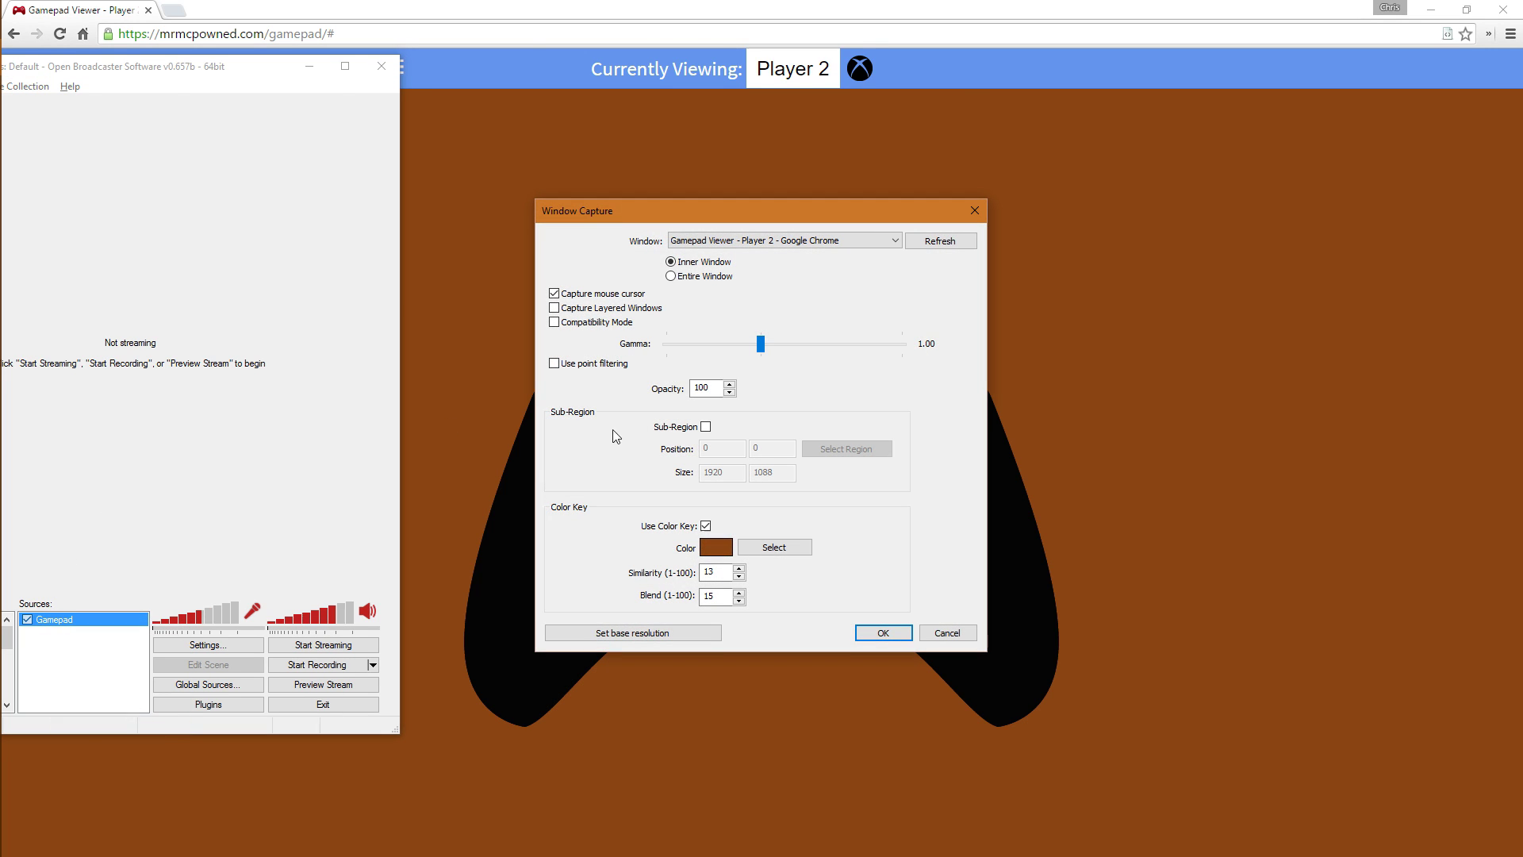
left_click(705, 427)
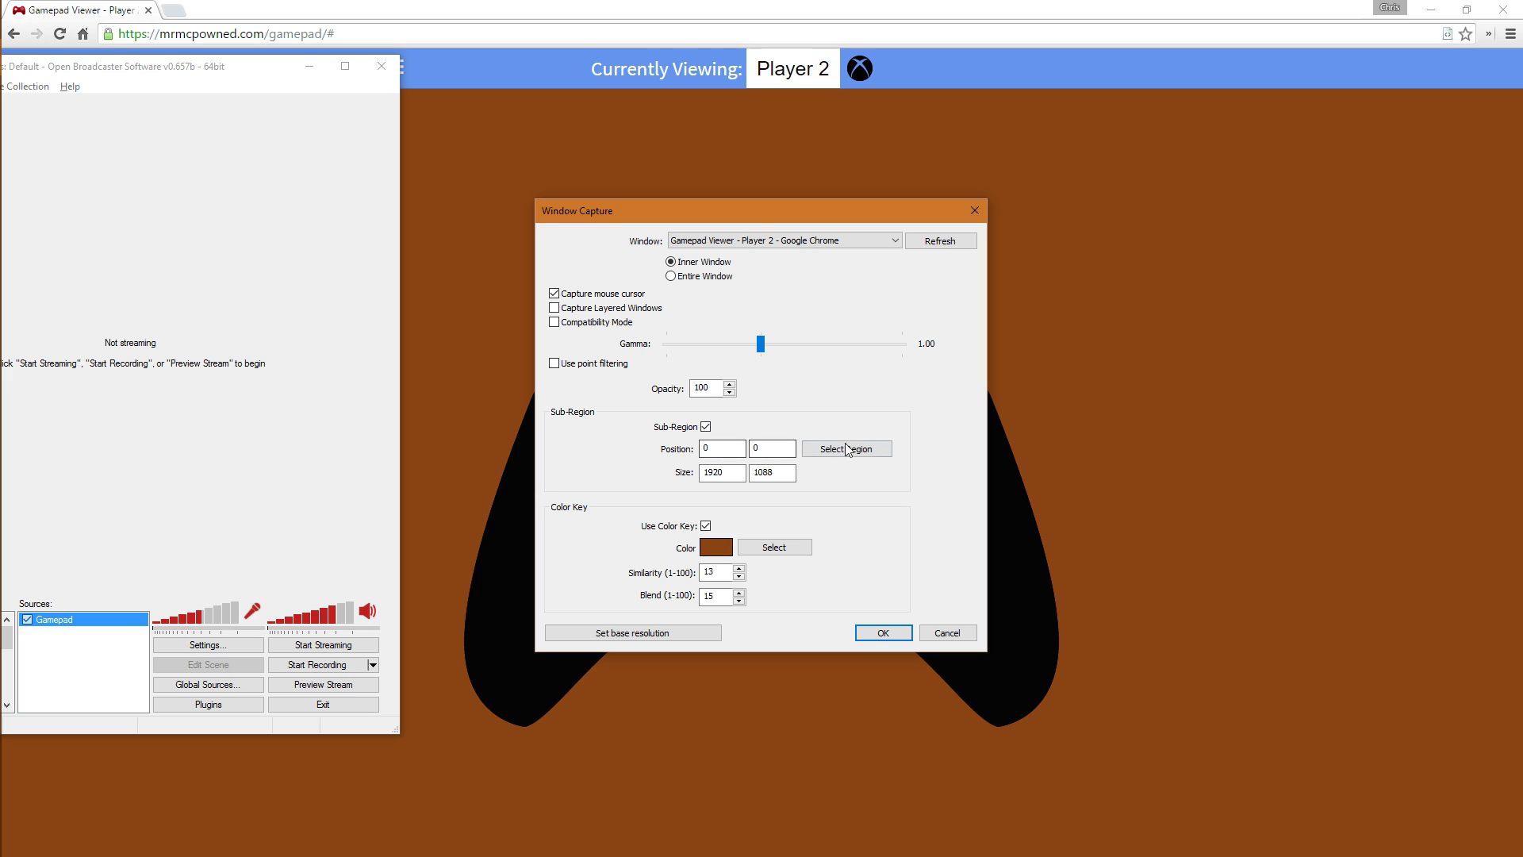
Mark a 759×633 sub-region around the controller at 581, 292 and apply the settings
left_click_drag(759, 217, 1283, 57)
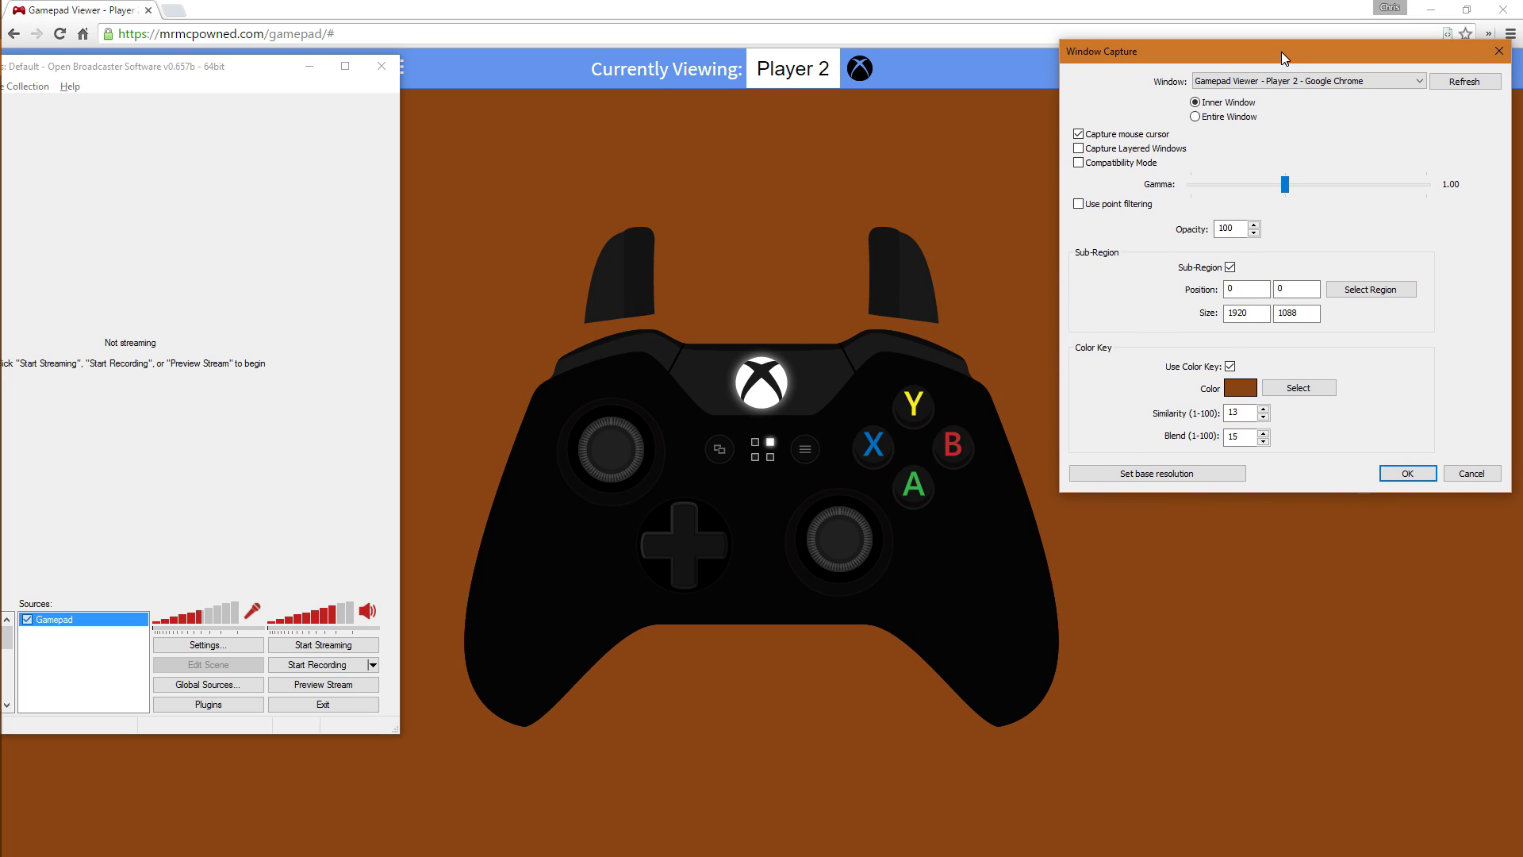
left_click(1380, 293)
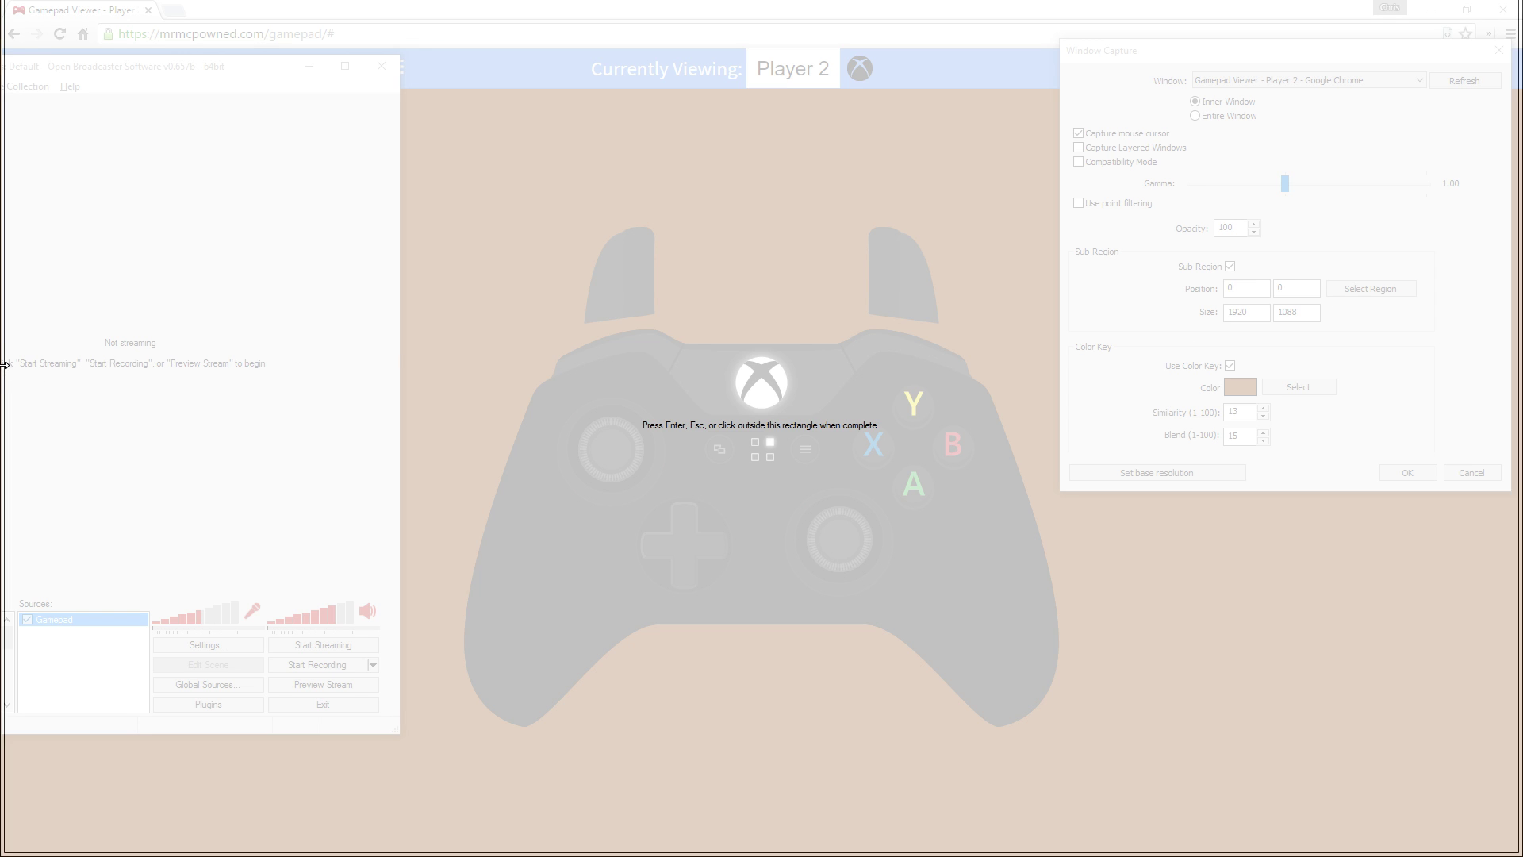
left_click_drag(4, 364, 461, 632)
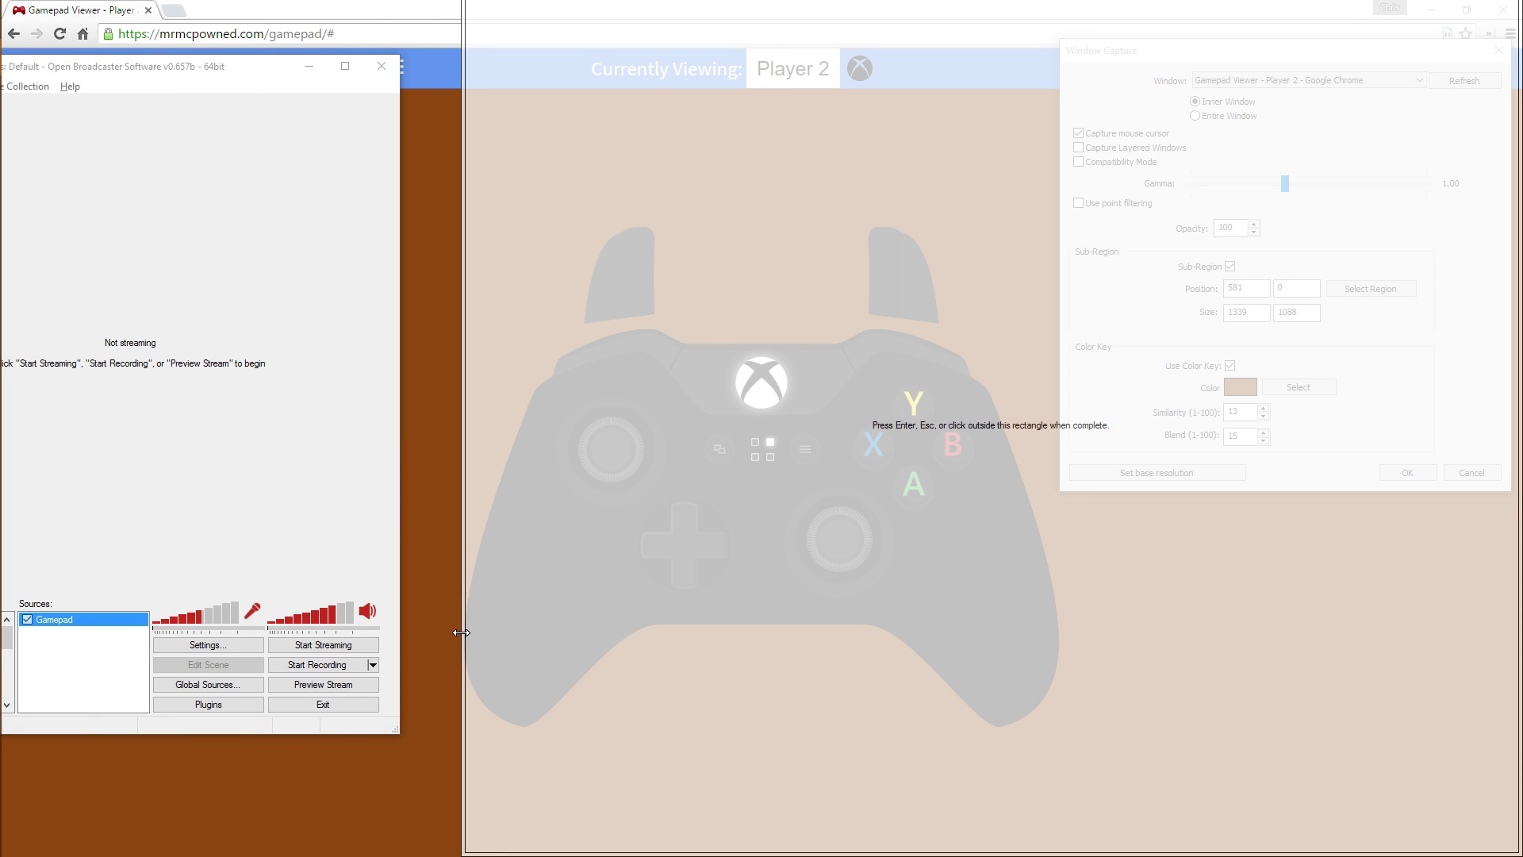
left_click_drag(727, 0, 750, 226)
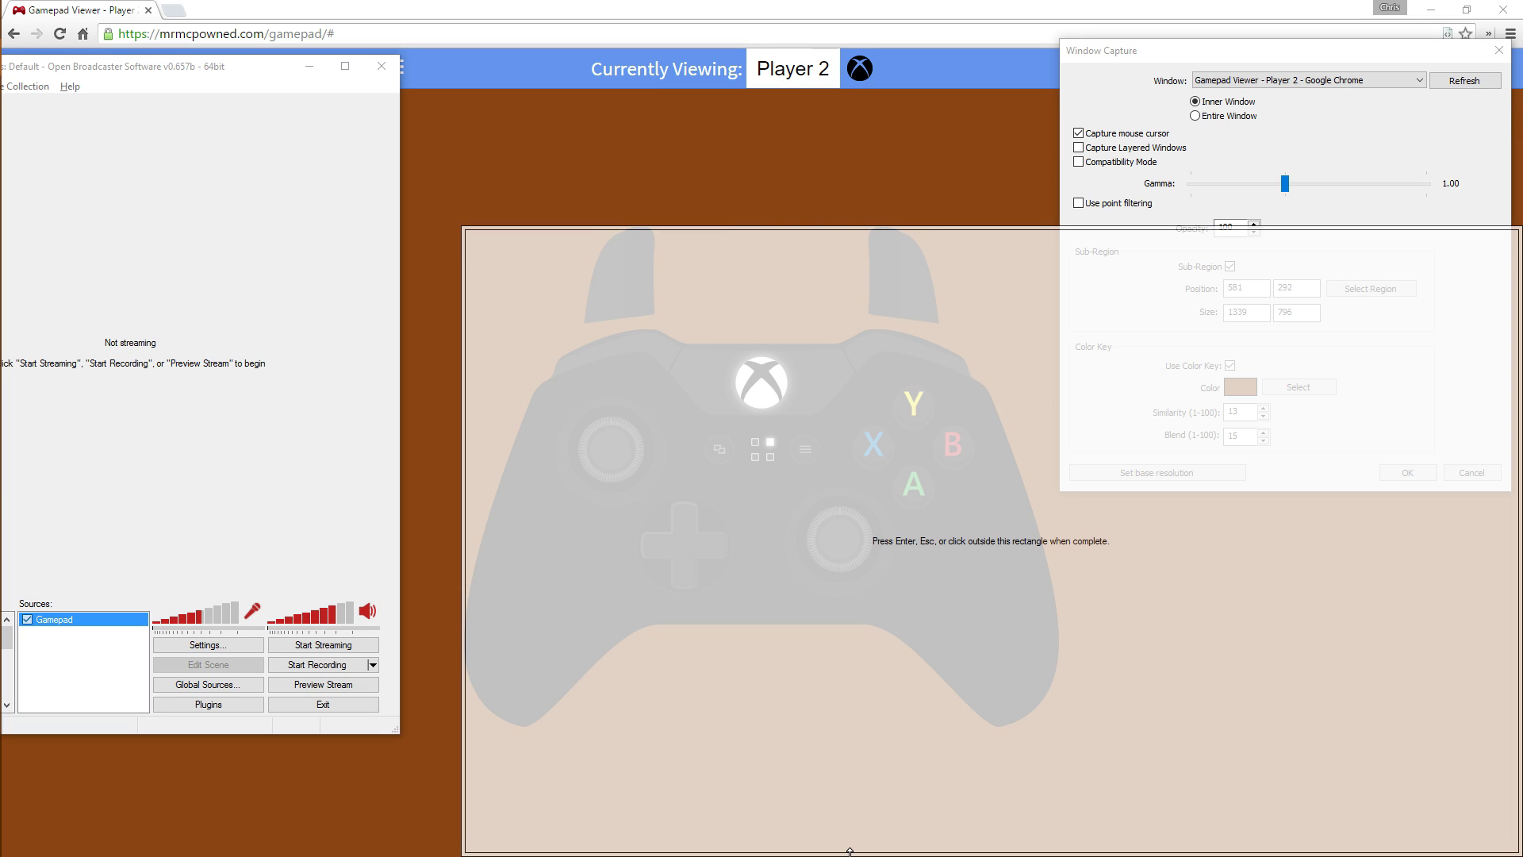
left_click_drag(850, 851, 885, 726)
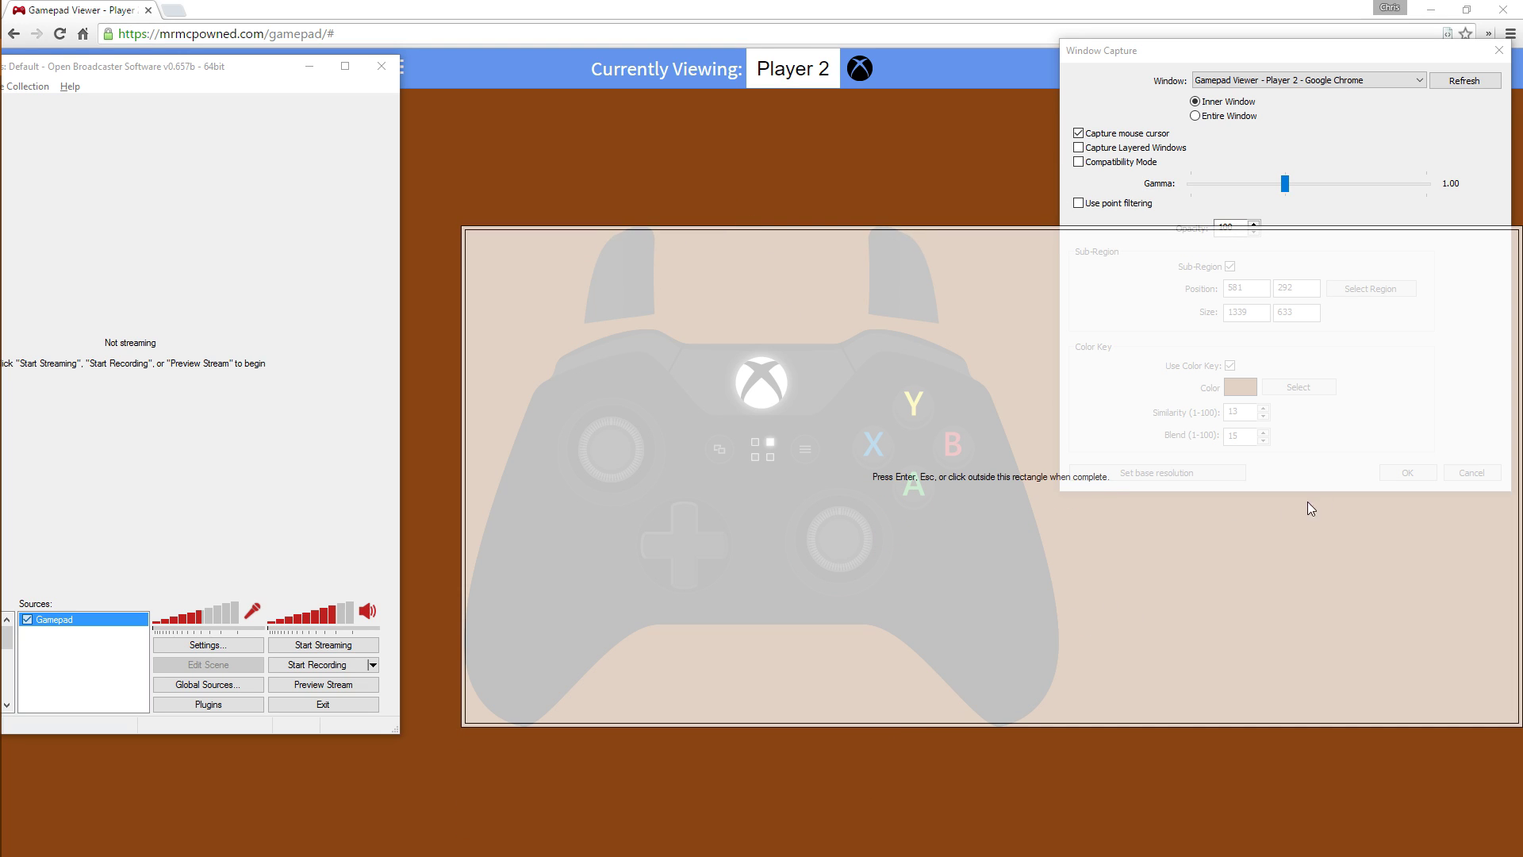
left_click_drag(1519, 460, 1058, 551)
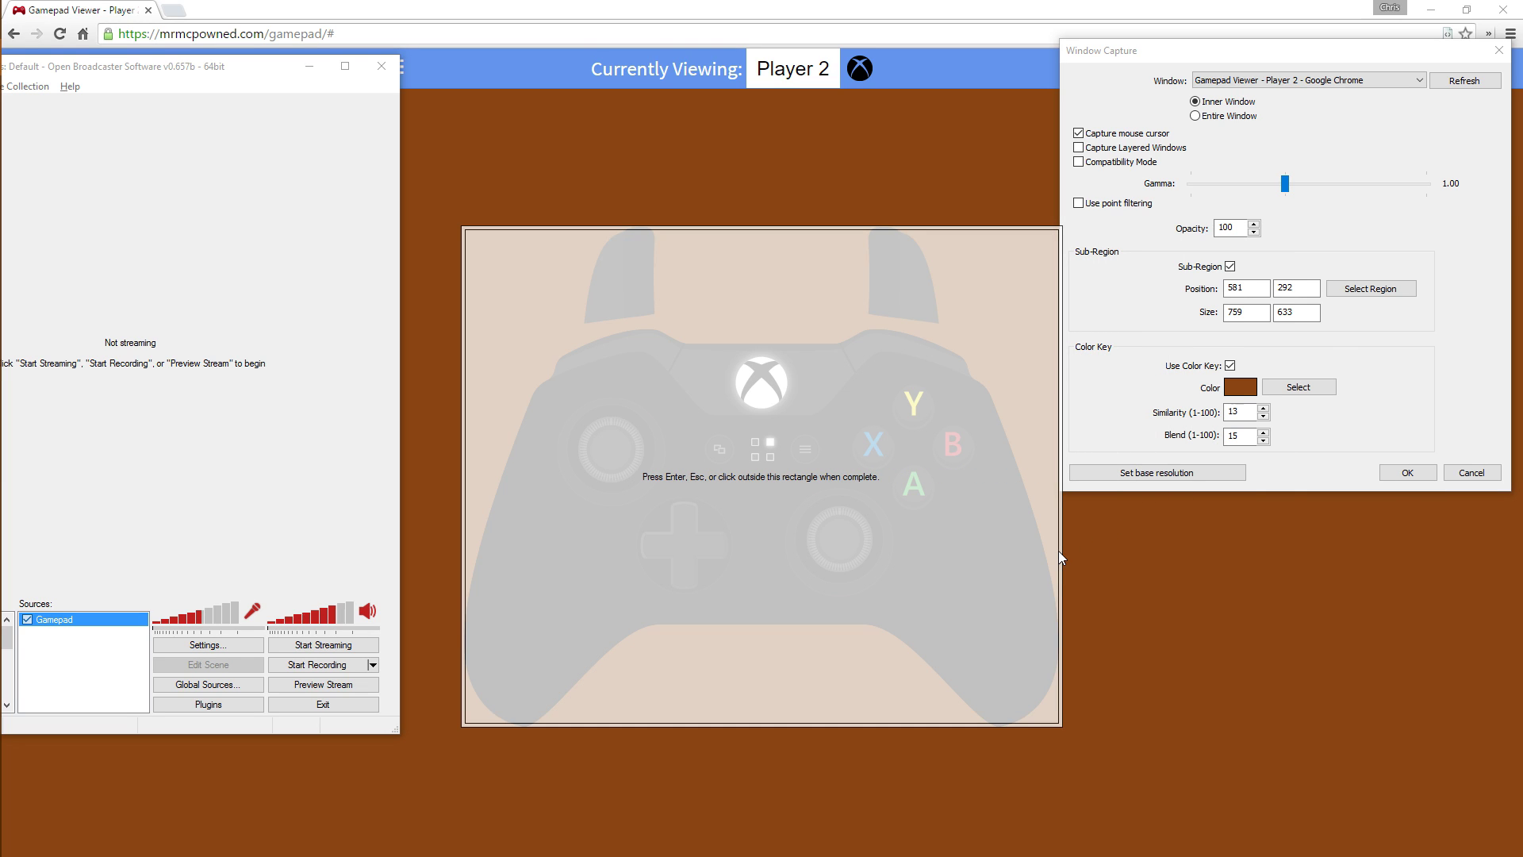
key("Return")
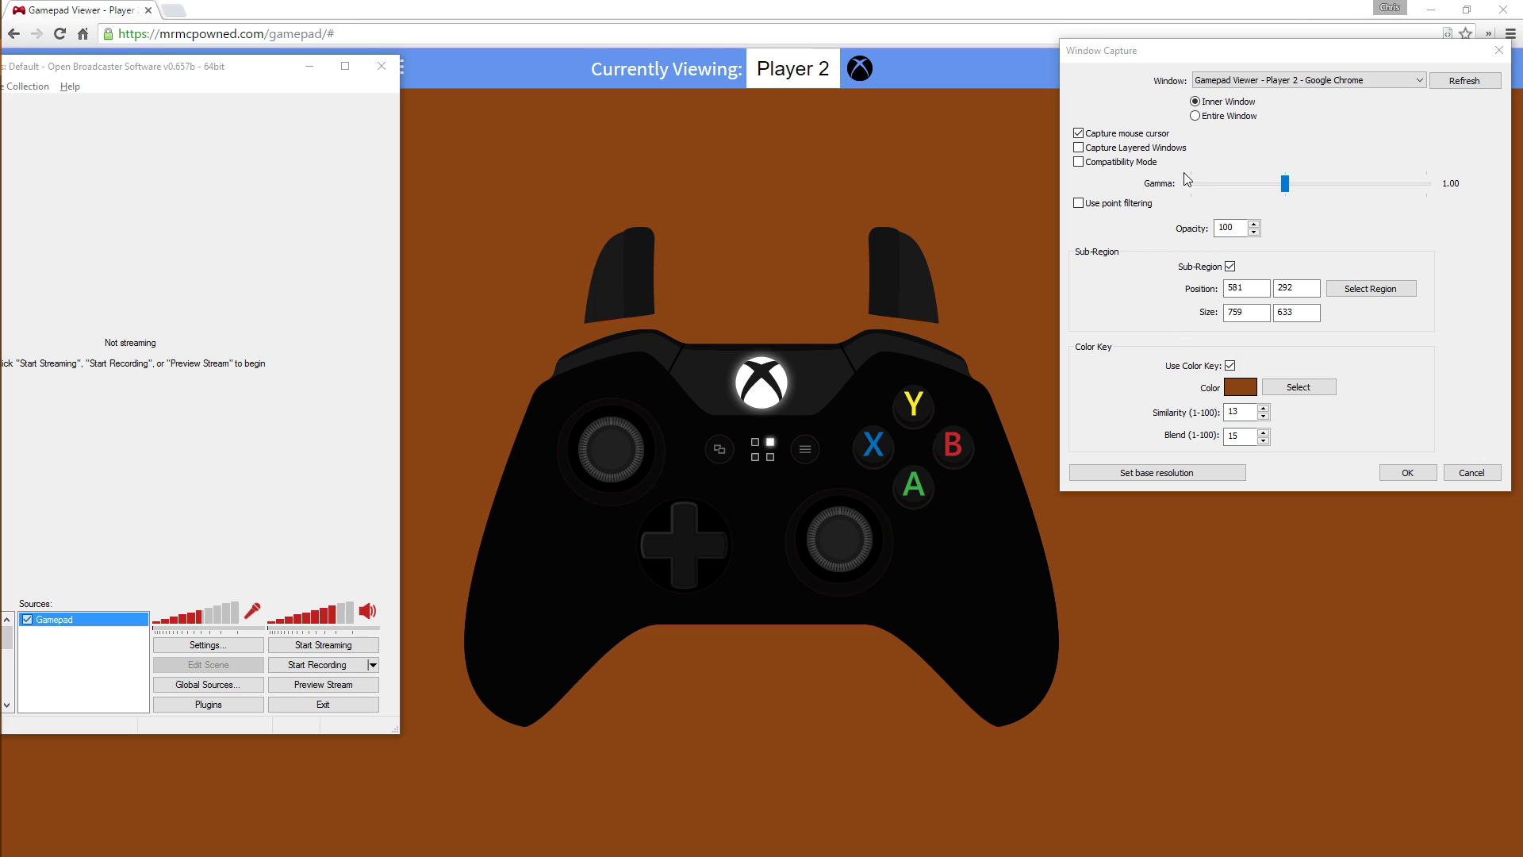
left_click_drag(1274, 54, 1177, 155)
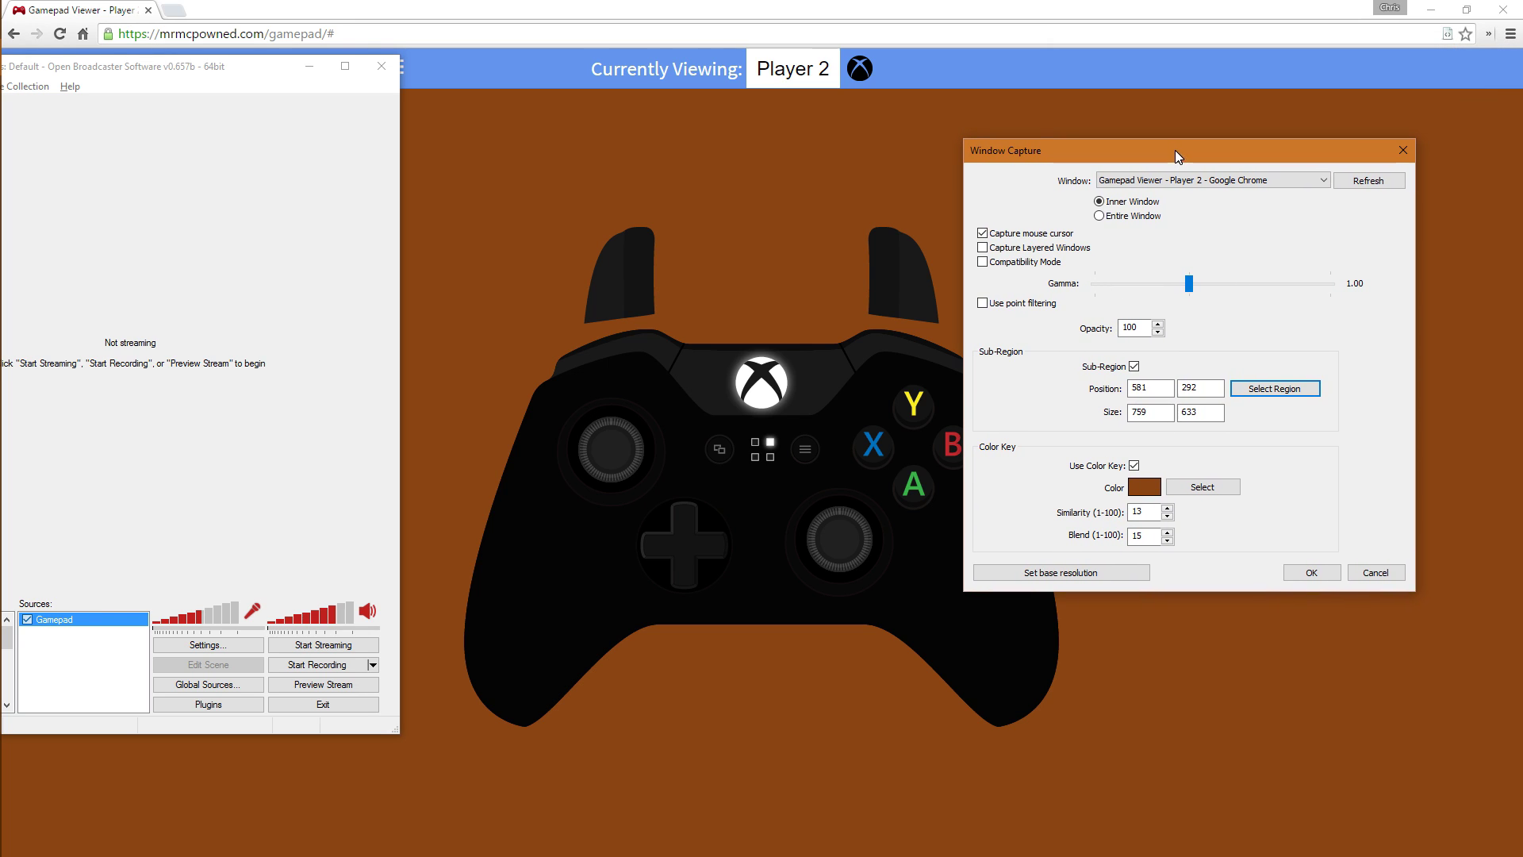
left_click(1141, 326)
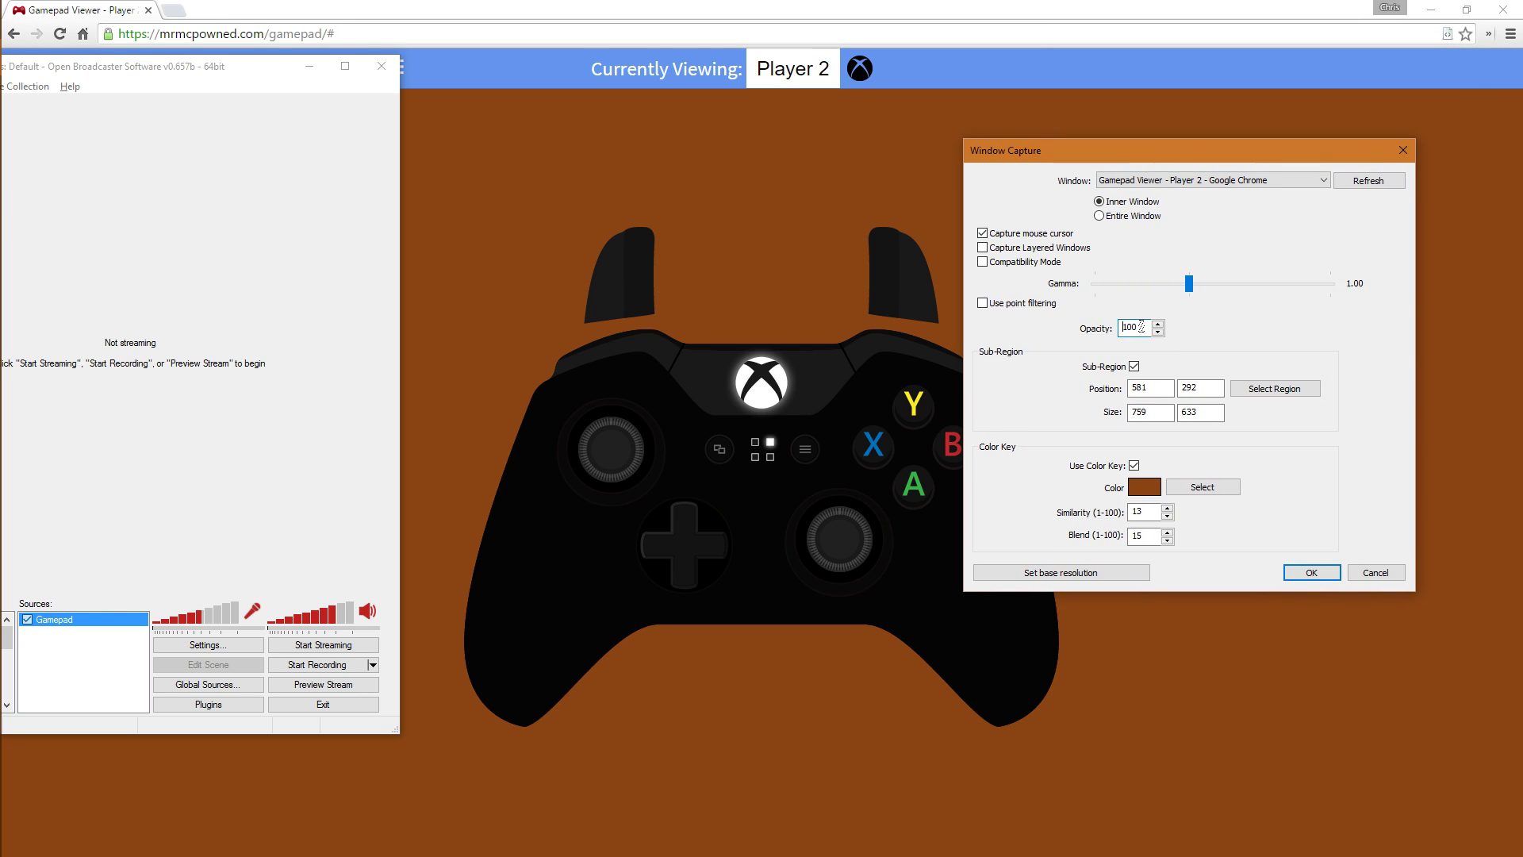
left_click(1323, 576)
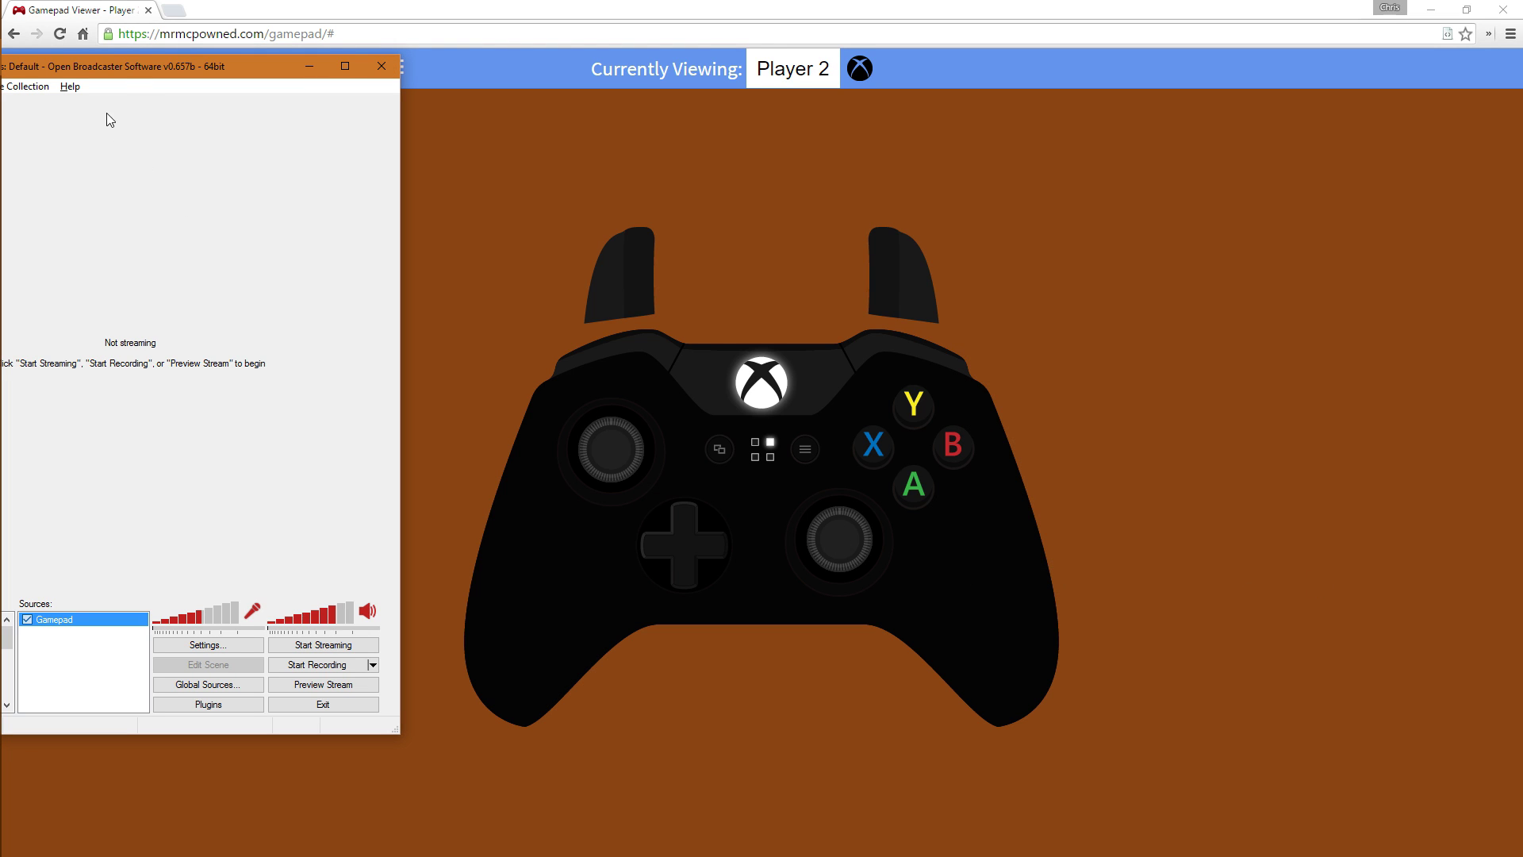
Preview the stream with the captured controller, then disable the Gamepad source and return to the browser
left_click_drag(111, 69, 257, 119)
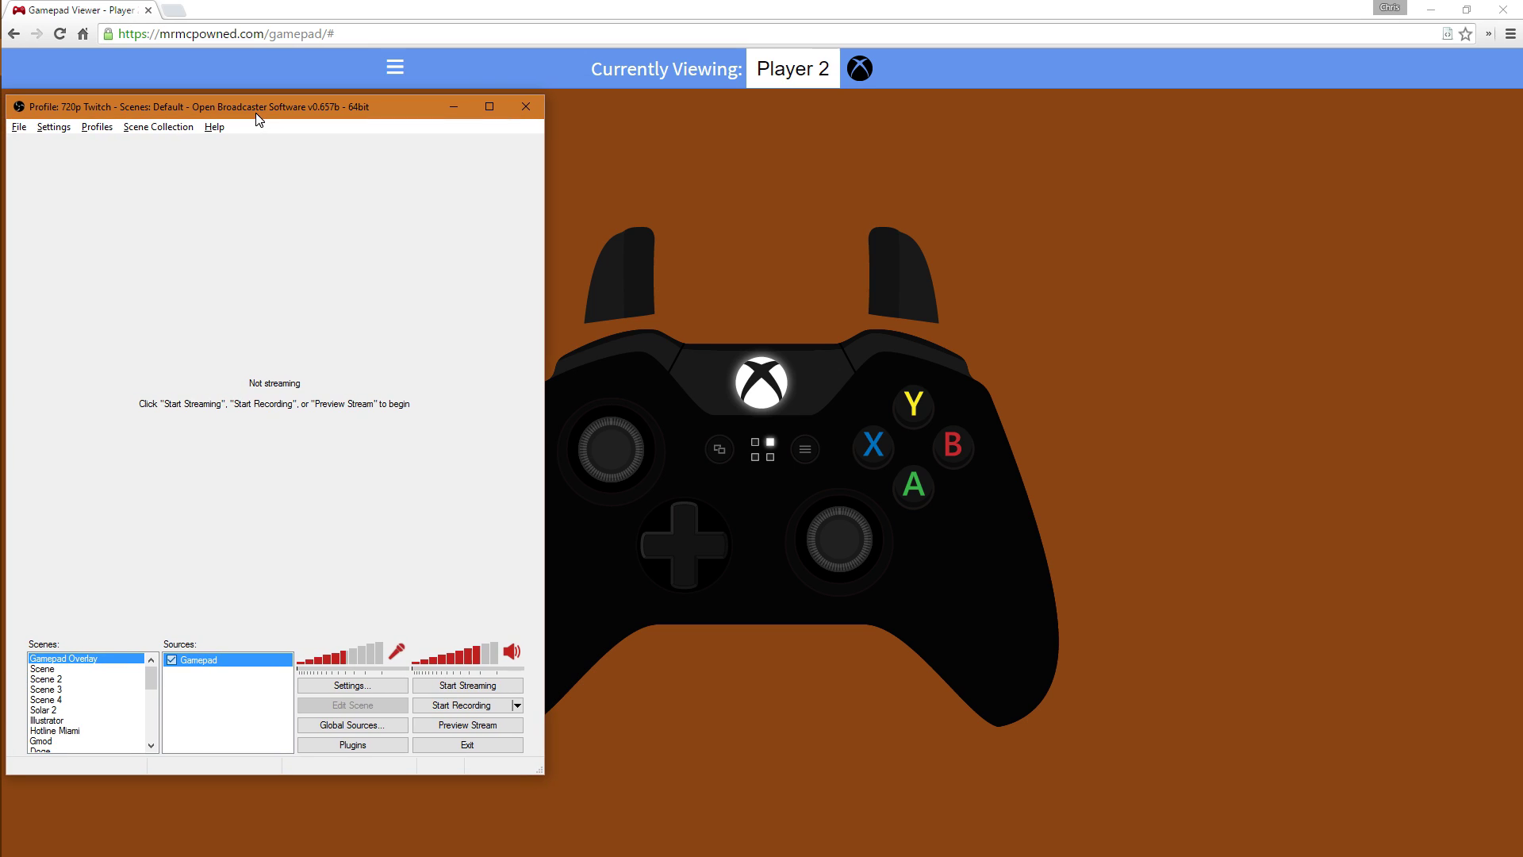
left_click(462, 729)
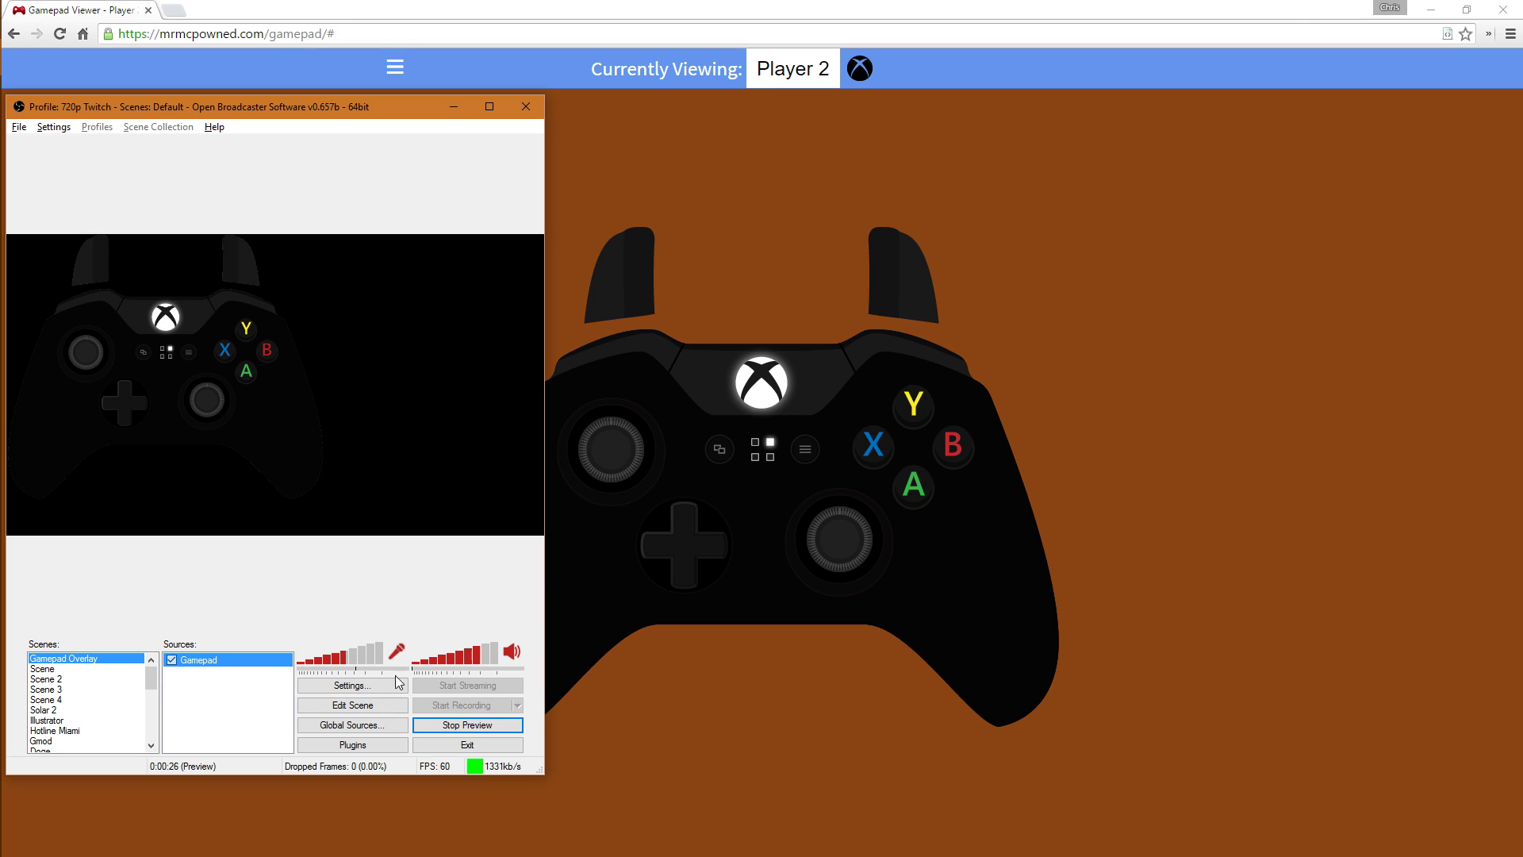
left_click(171, 660)
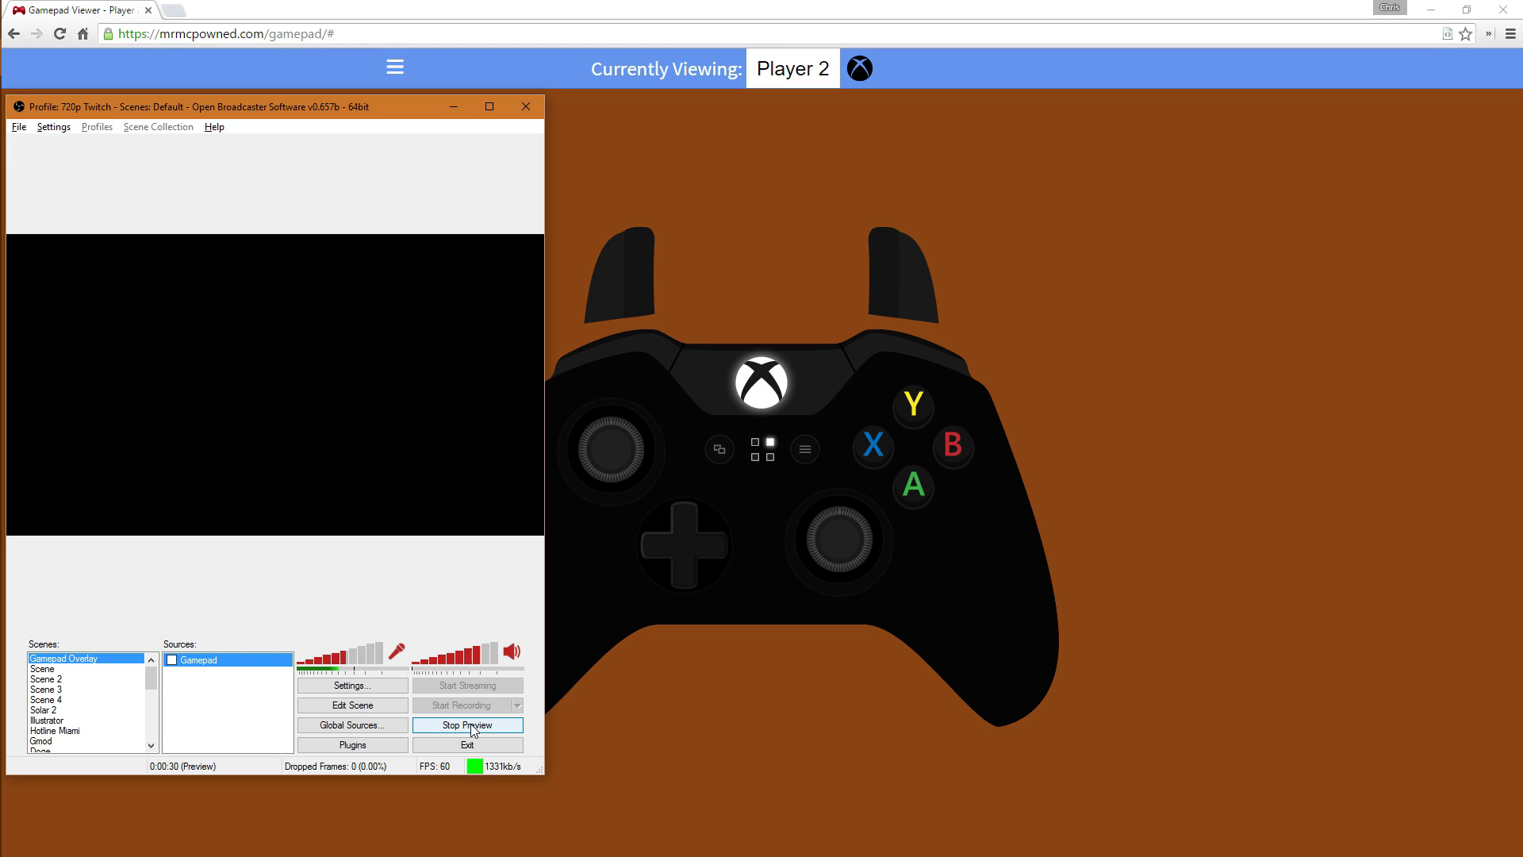
left_click(840, 617)
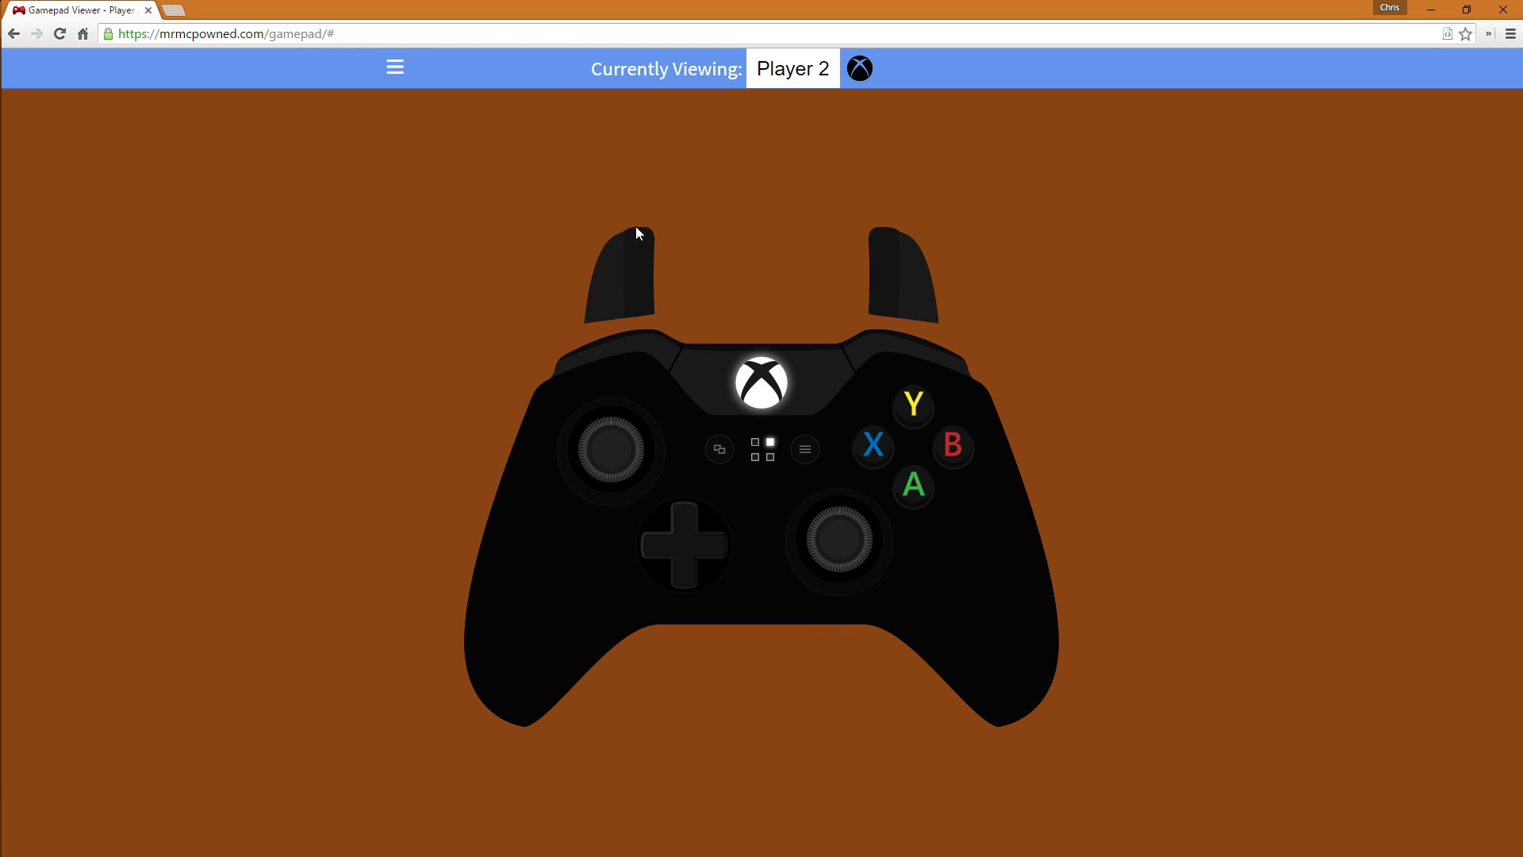
Go from Info & About to the URL generator and browse the Parameter Documentation
left_click(395, 70)
left_click(95, 109)
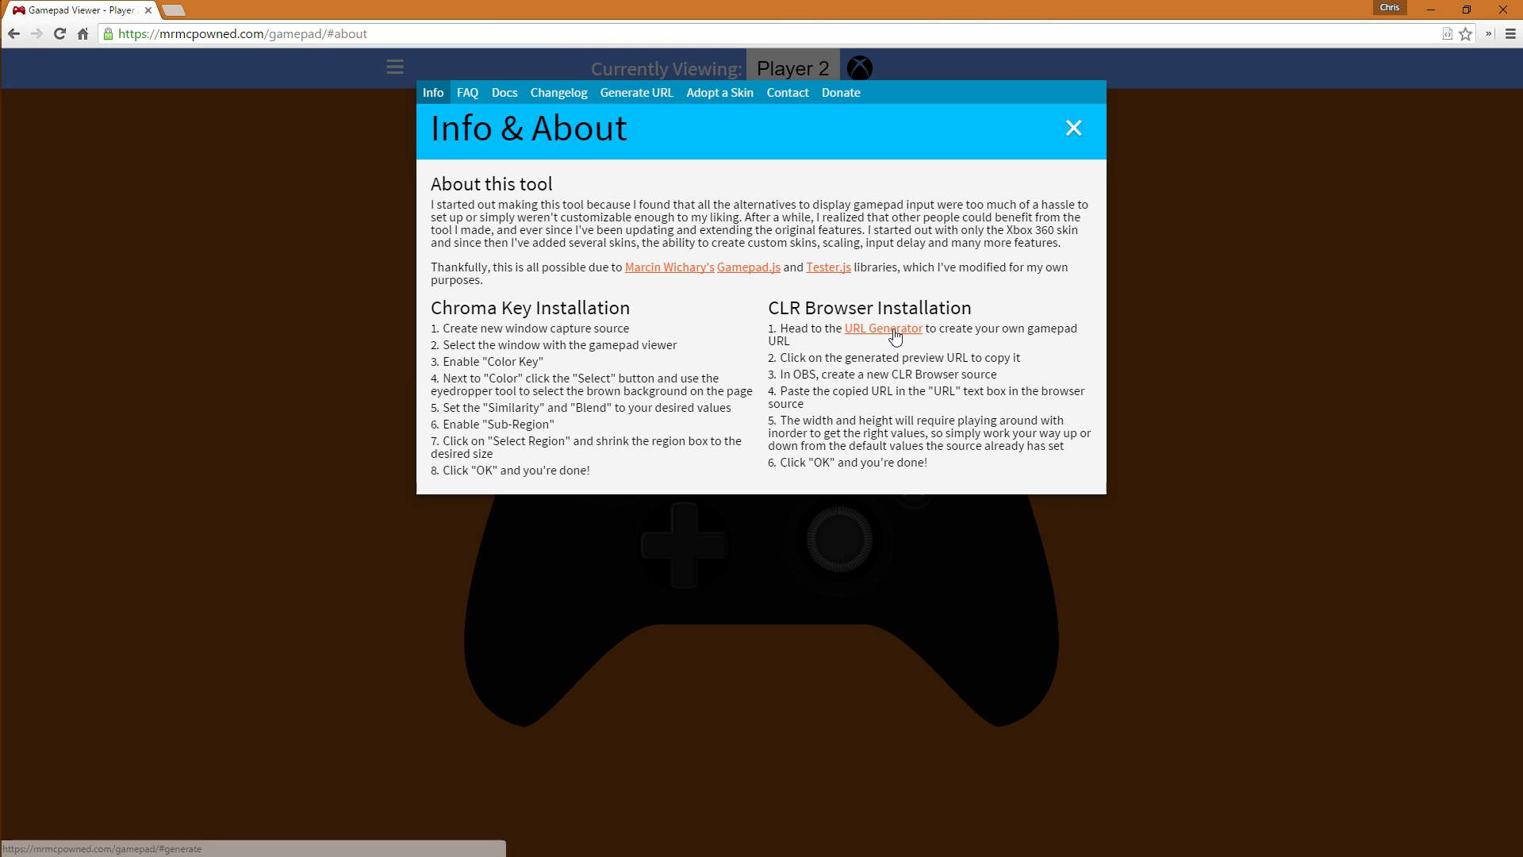
left_click(895, 337)
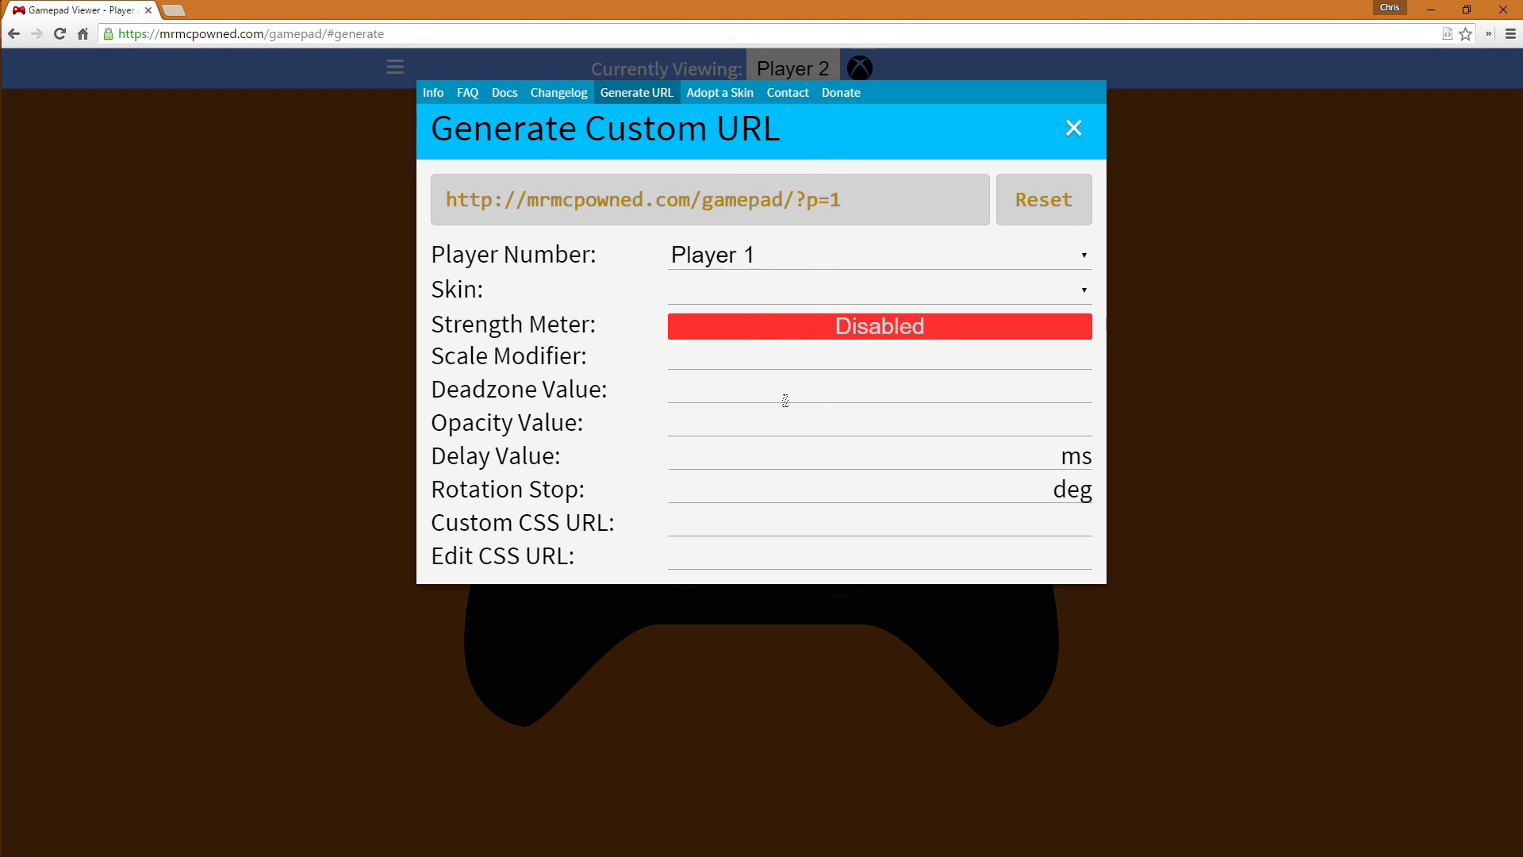
left_click(513, 100)
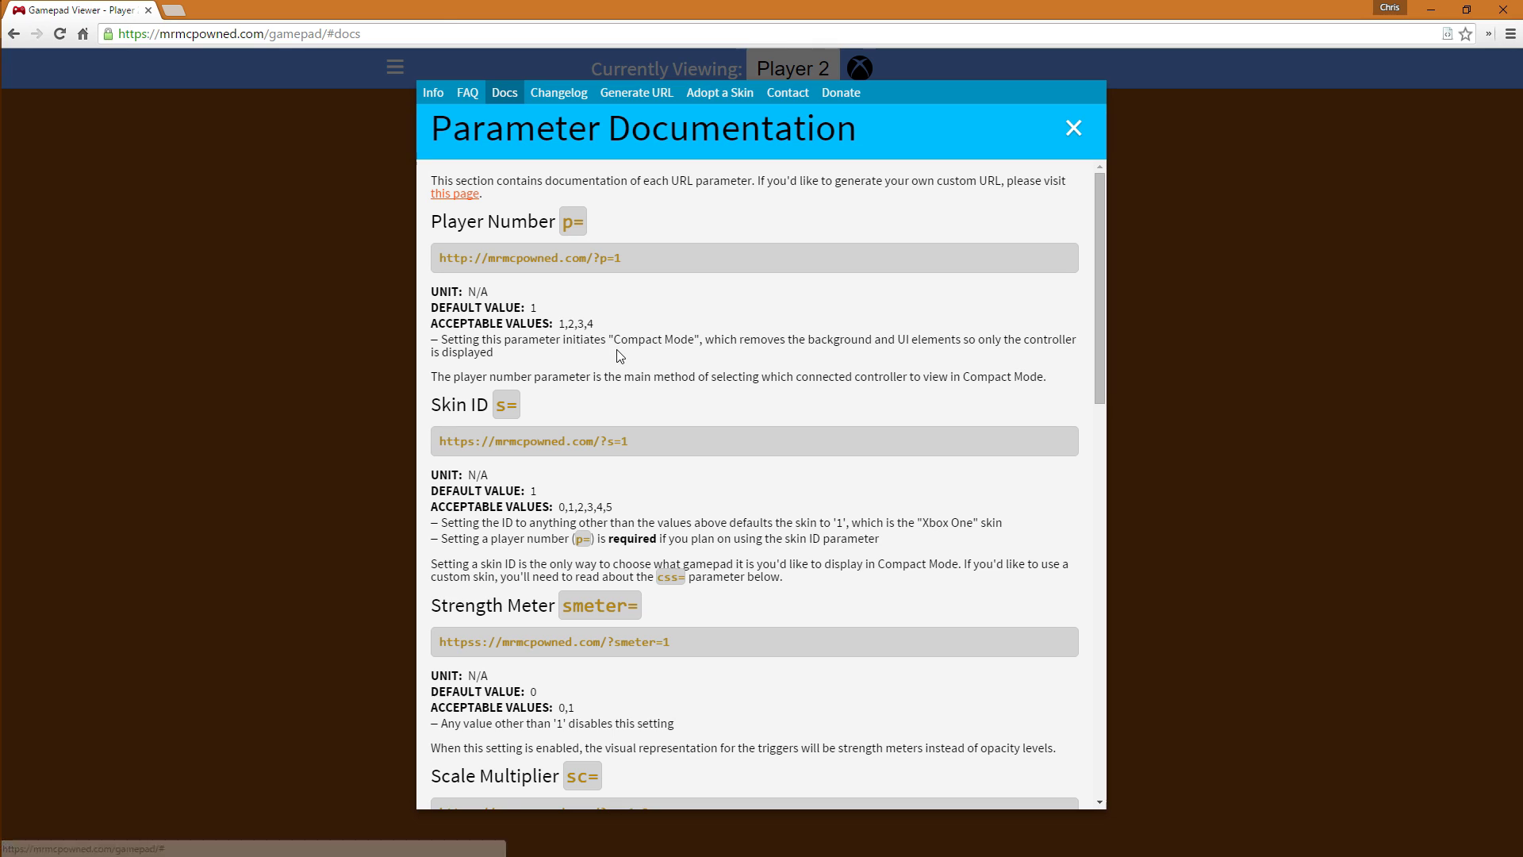
scroll(619, 354, "down", 2)
scroll(618, 355, "down", 10)
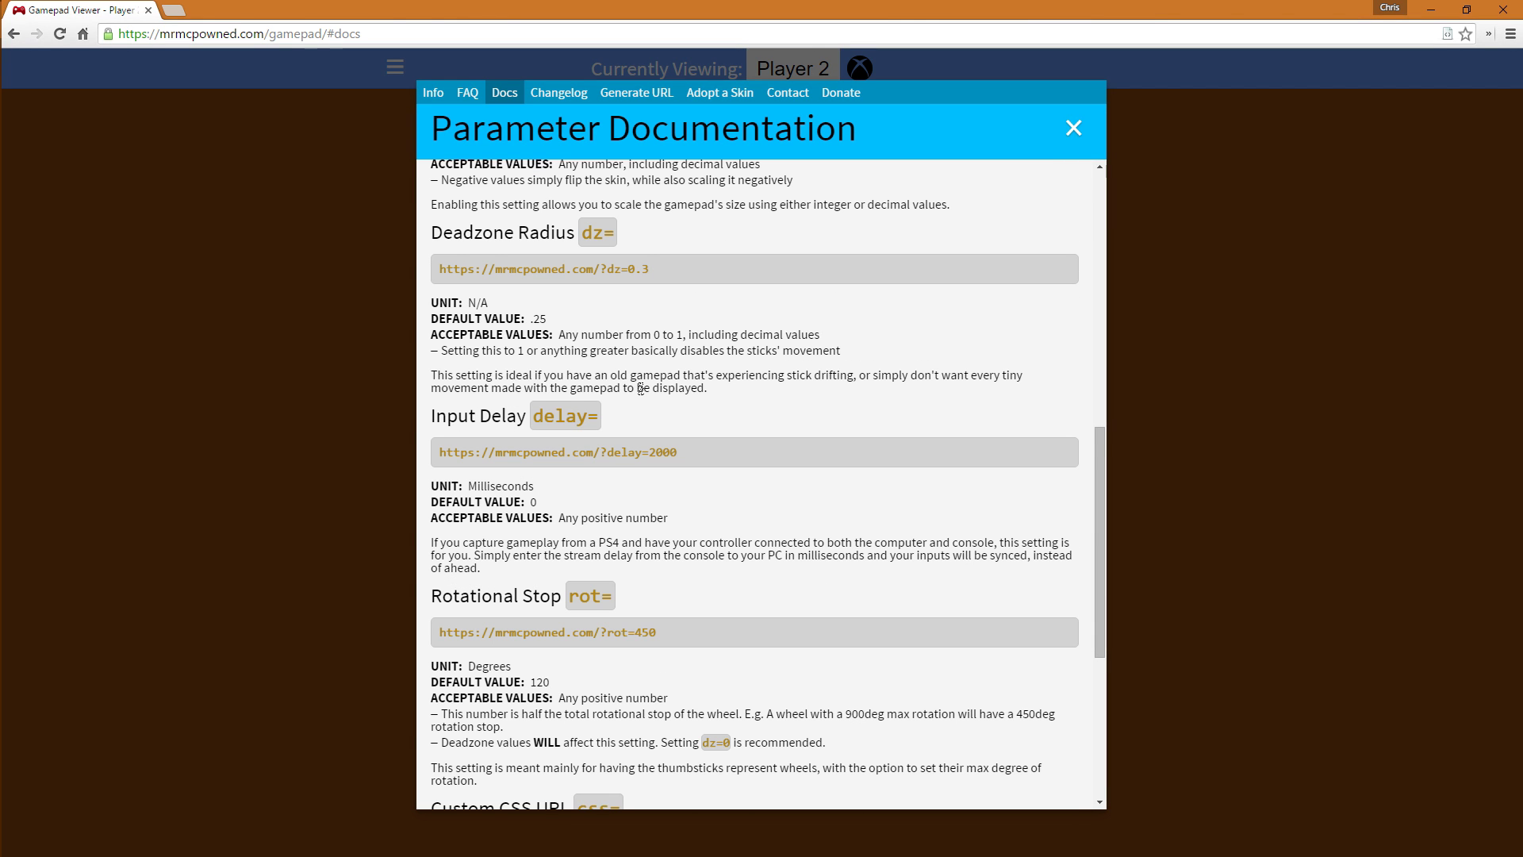
scroll(639, 404, "down", 1)
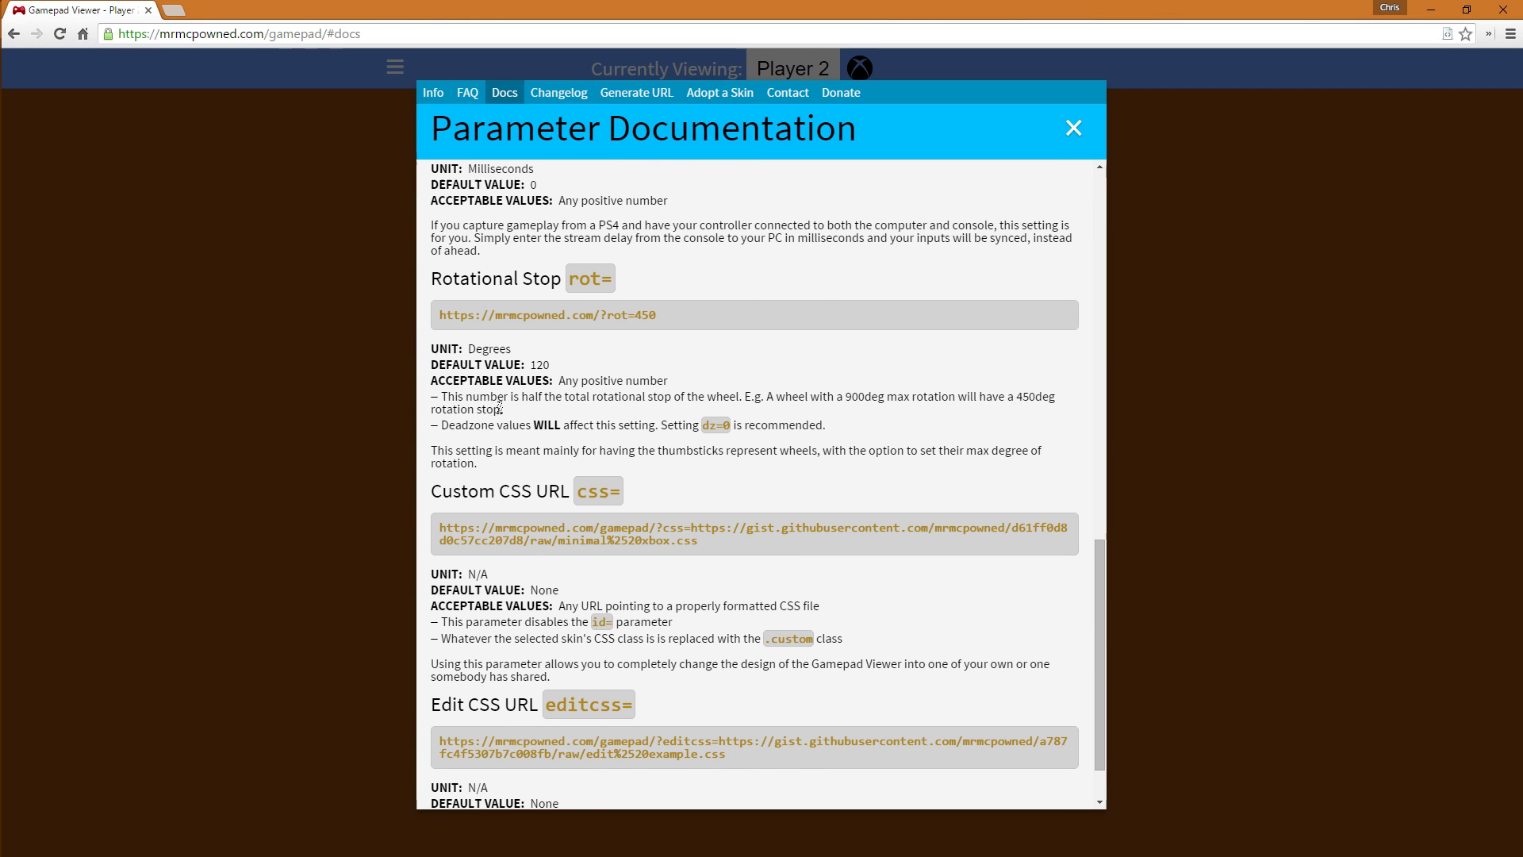
scroll(498, 413, "down", 1)
scroll(498, 412, "up", 14)
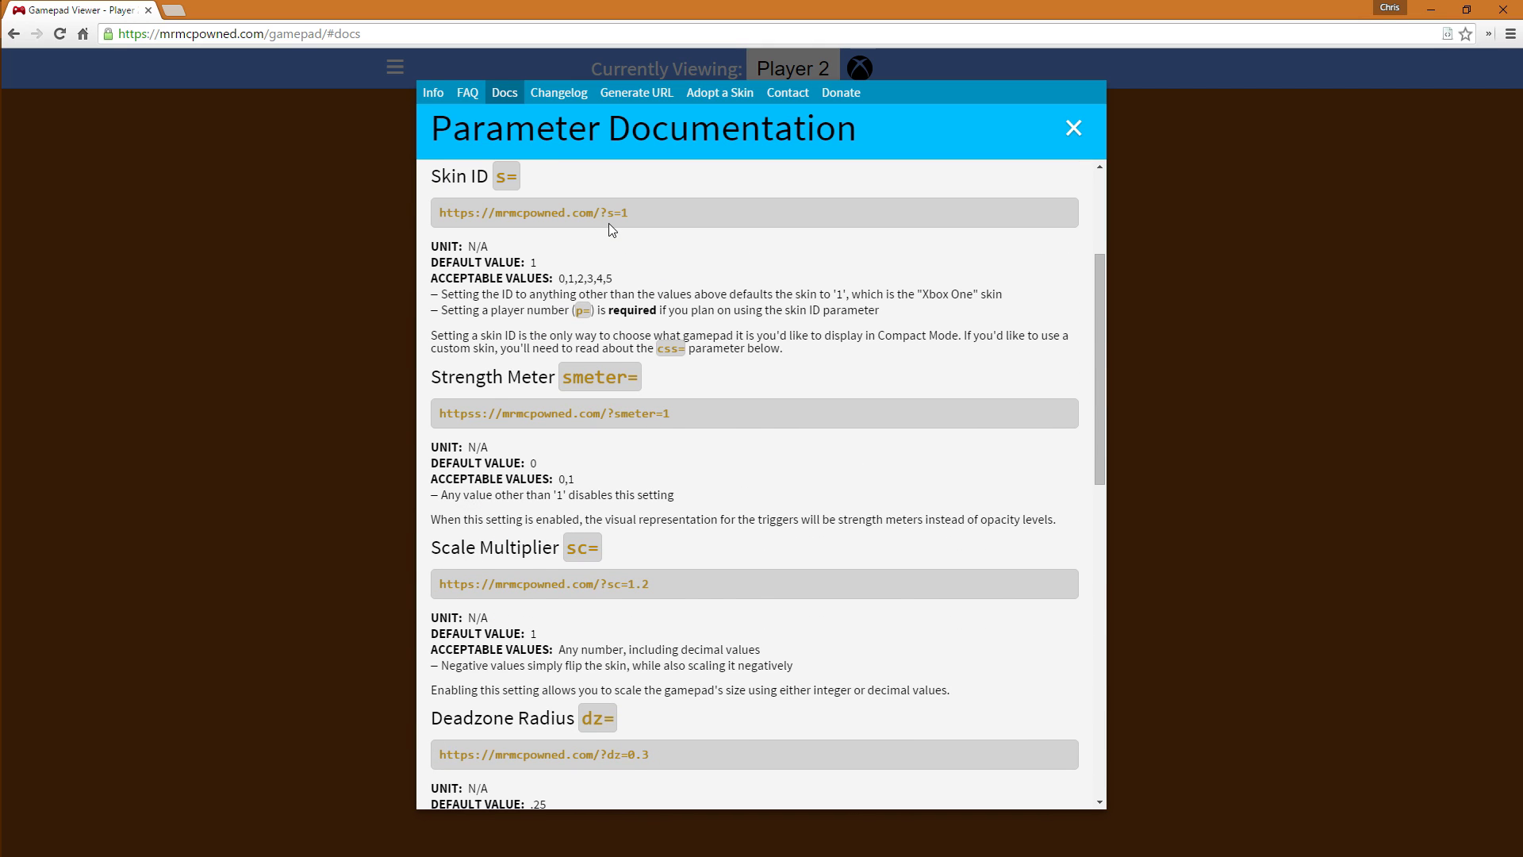
left_click(640, 93)
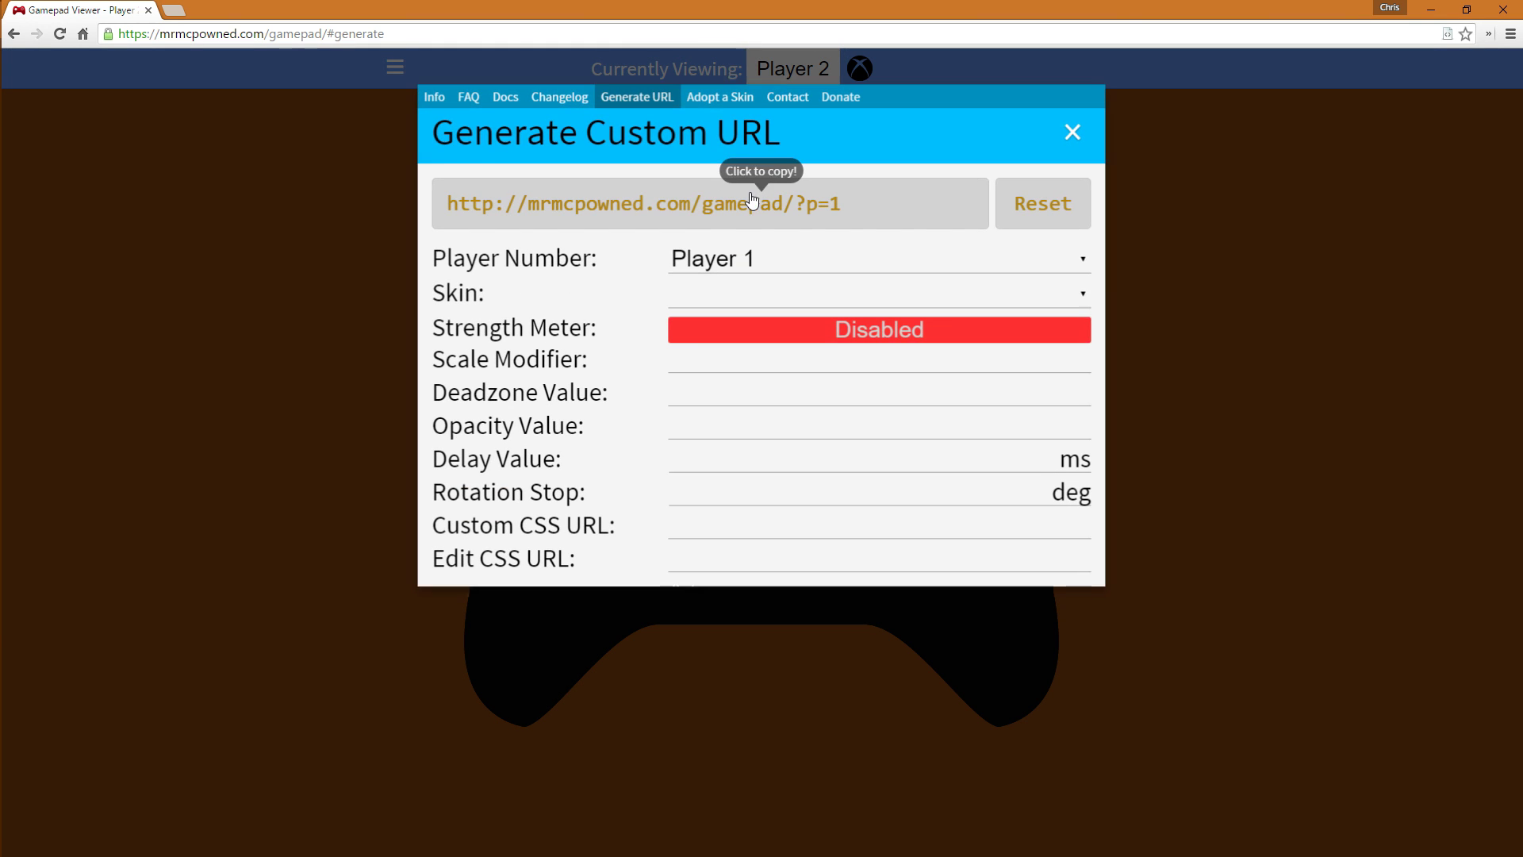
left_click(900, 254)
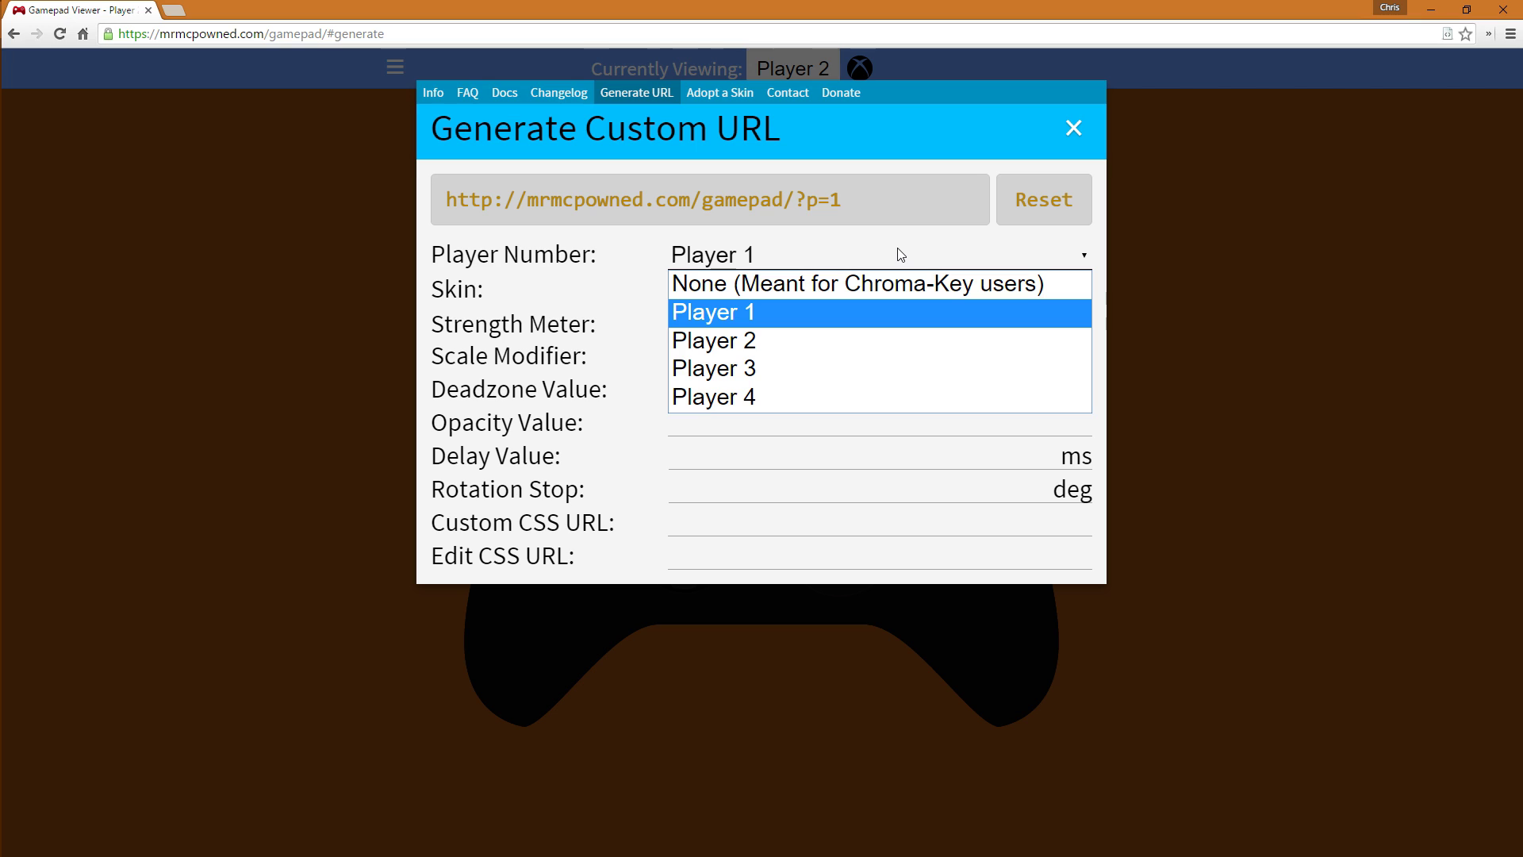
left_click(883, 296)
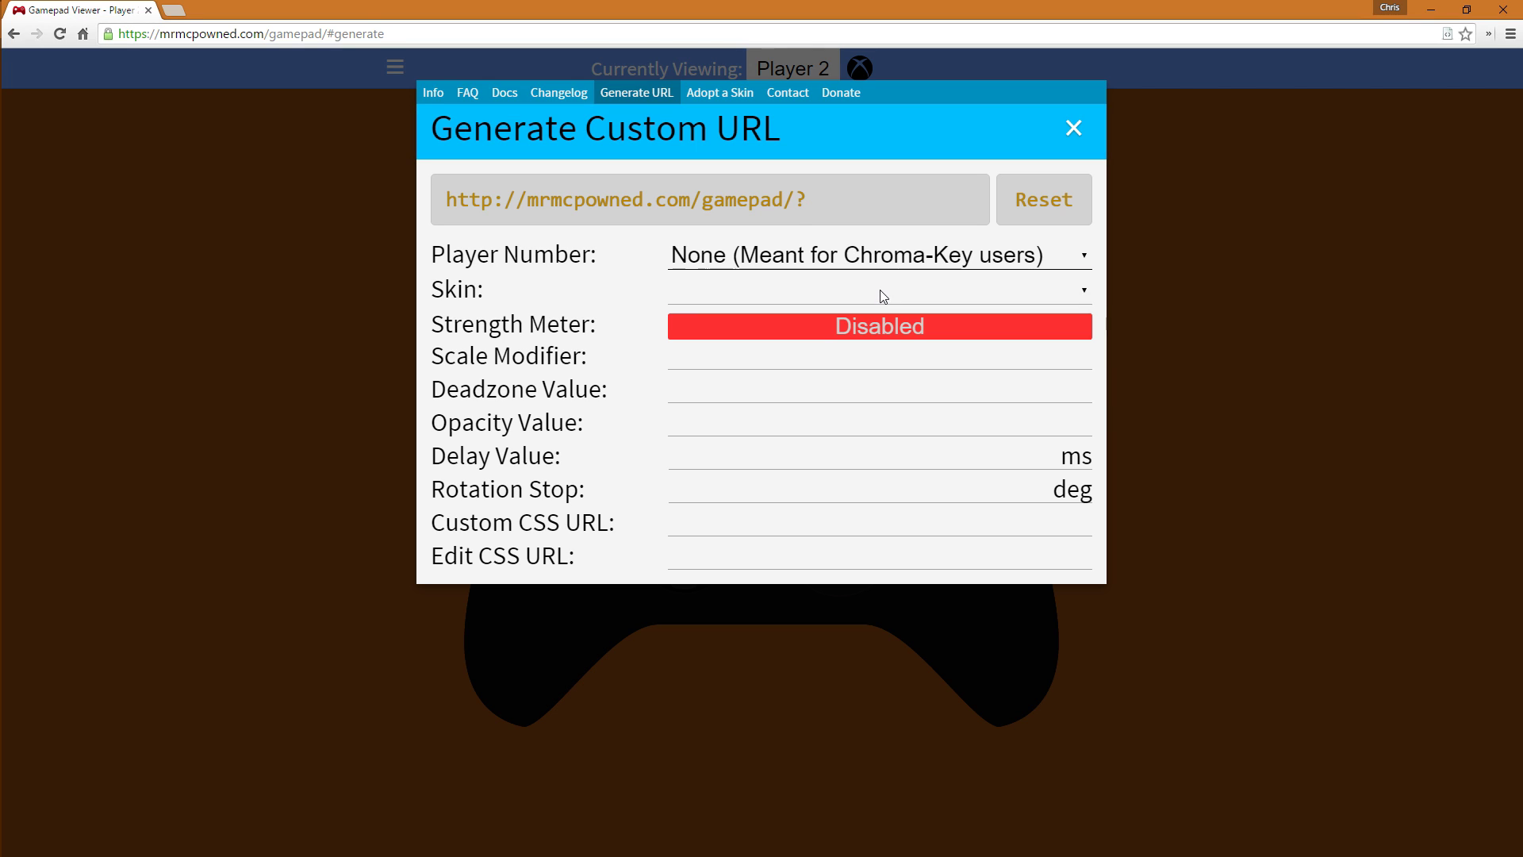
left_click(853, 255)
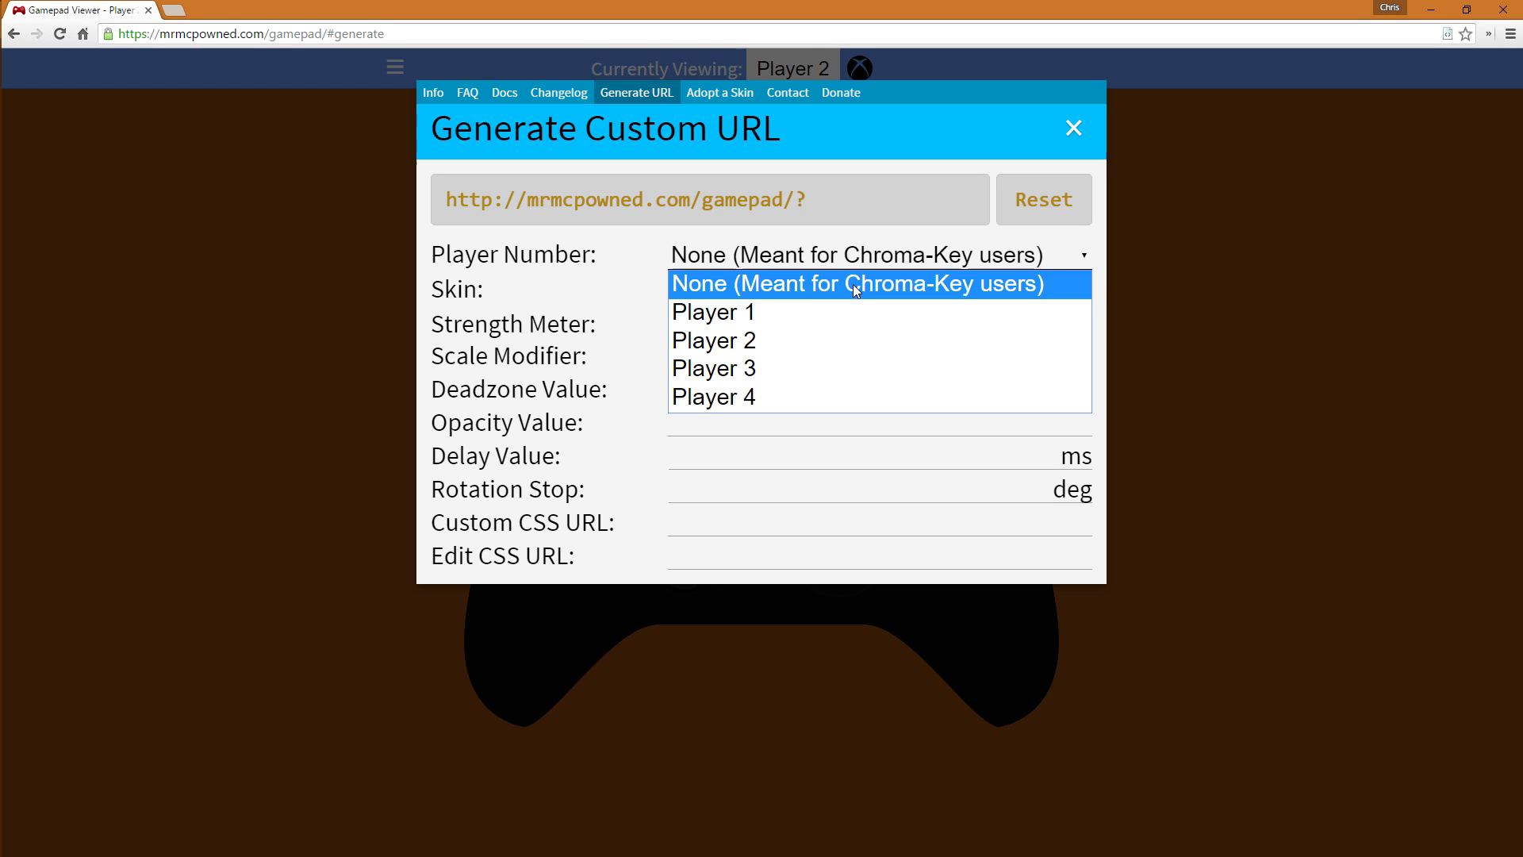
left_click(853, 284)
left_click(979, 292)
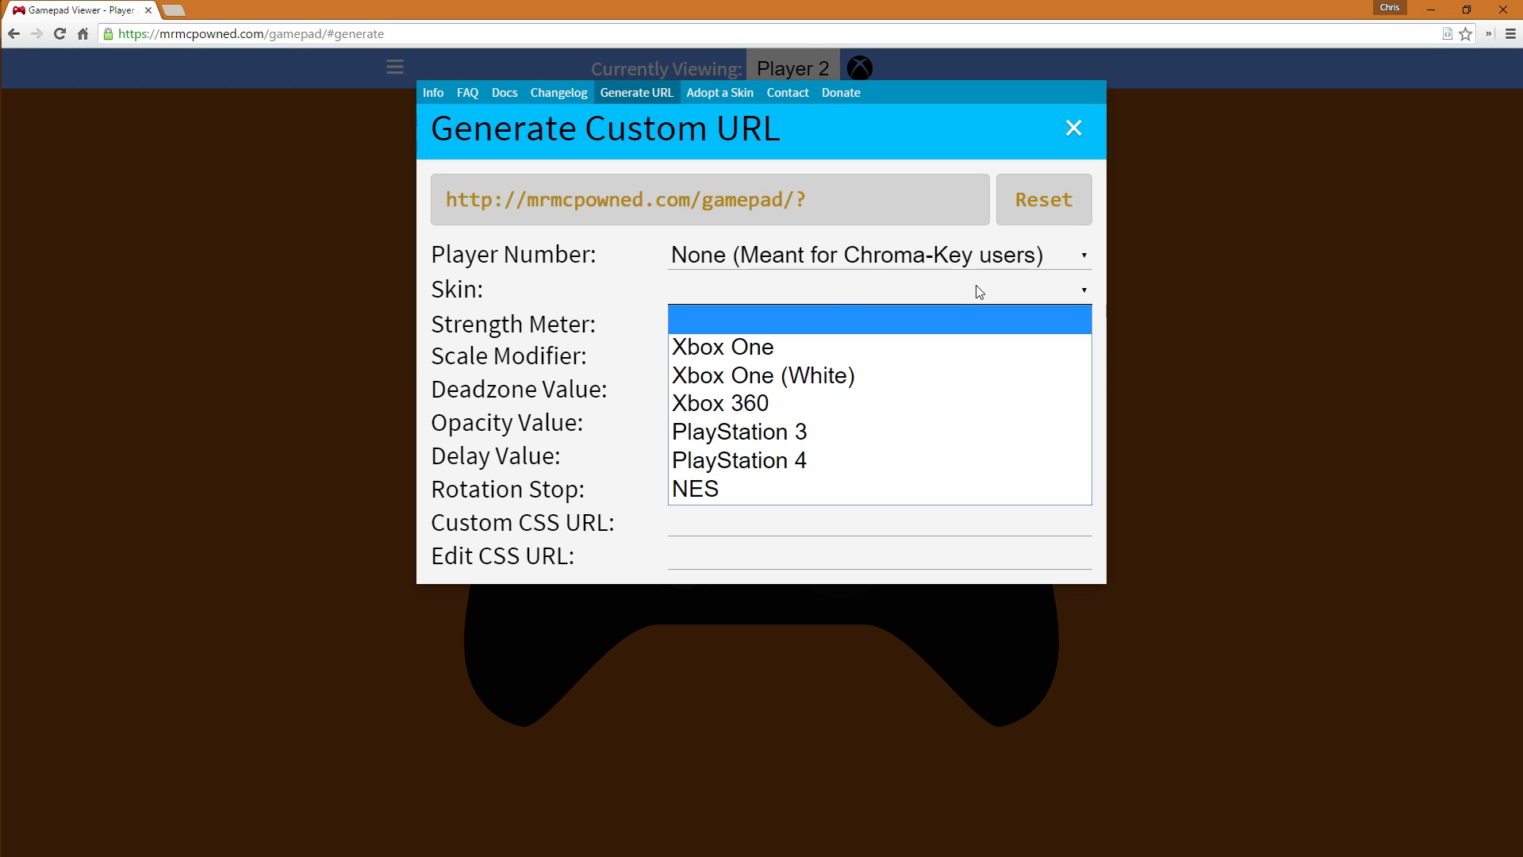
left_click(980, 292)
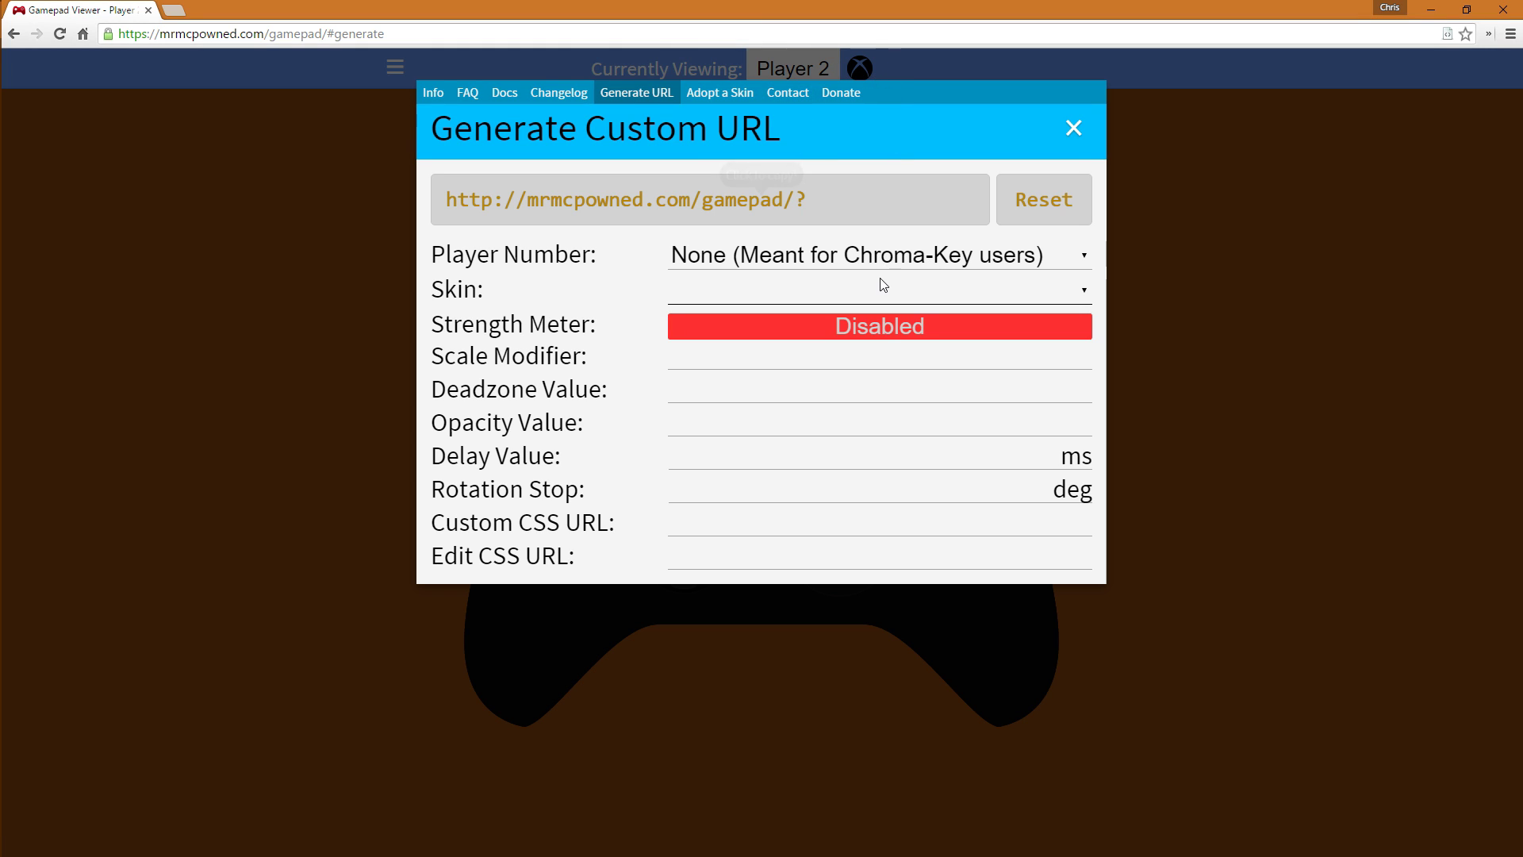
left_click(889, 257)
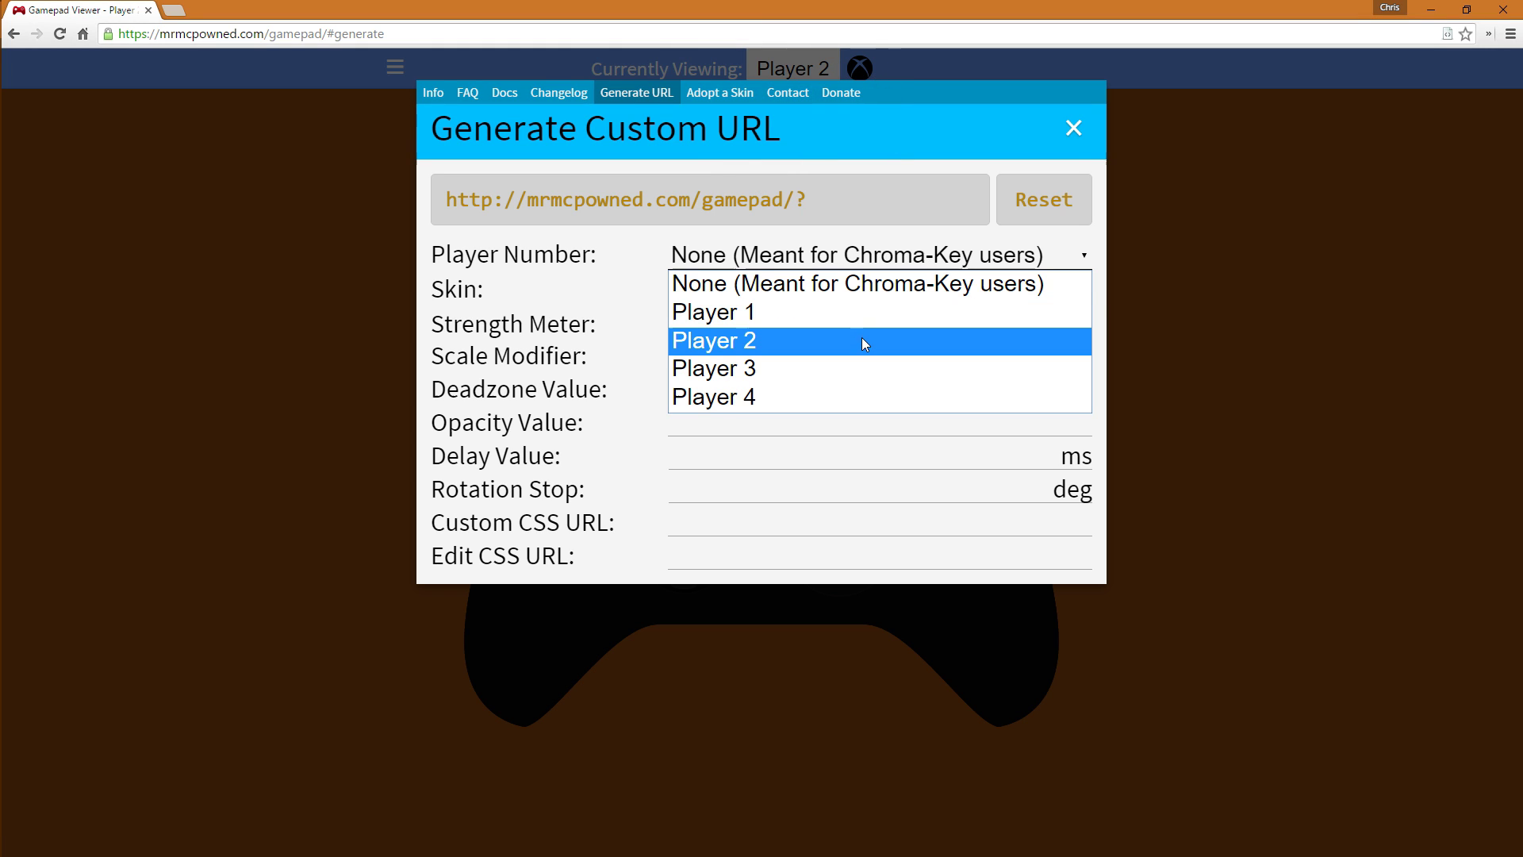
left_click(863, 312)
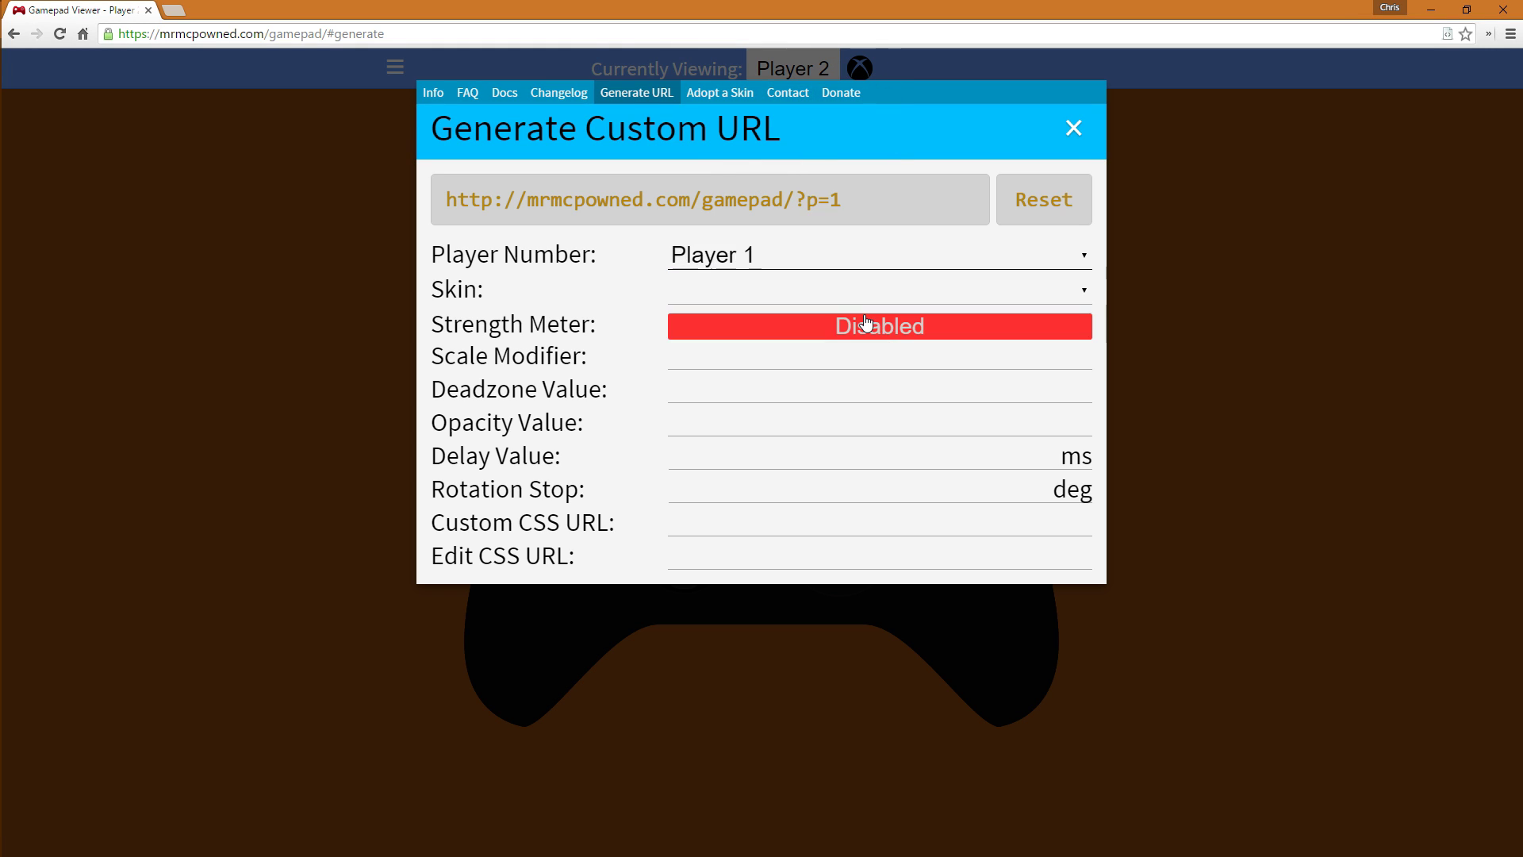
Choose the PlayStation 4 skin with Strength Meter enabled, giving ?p=1&s=5&smeter=1
left_click(811, 300)
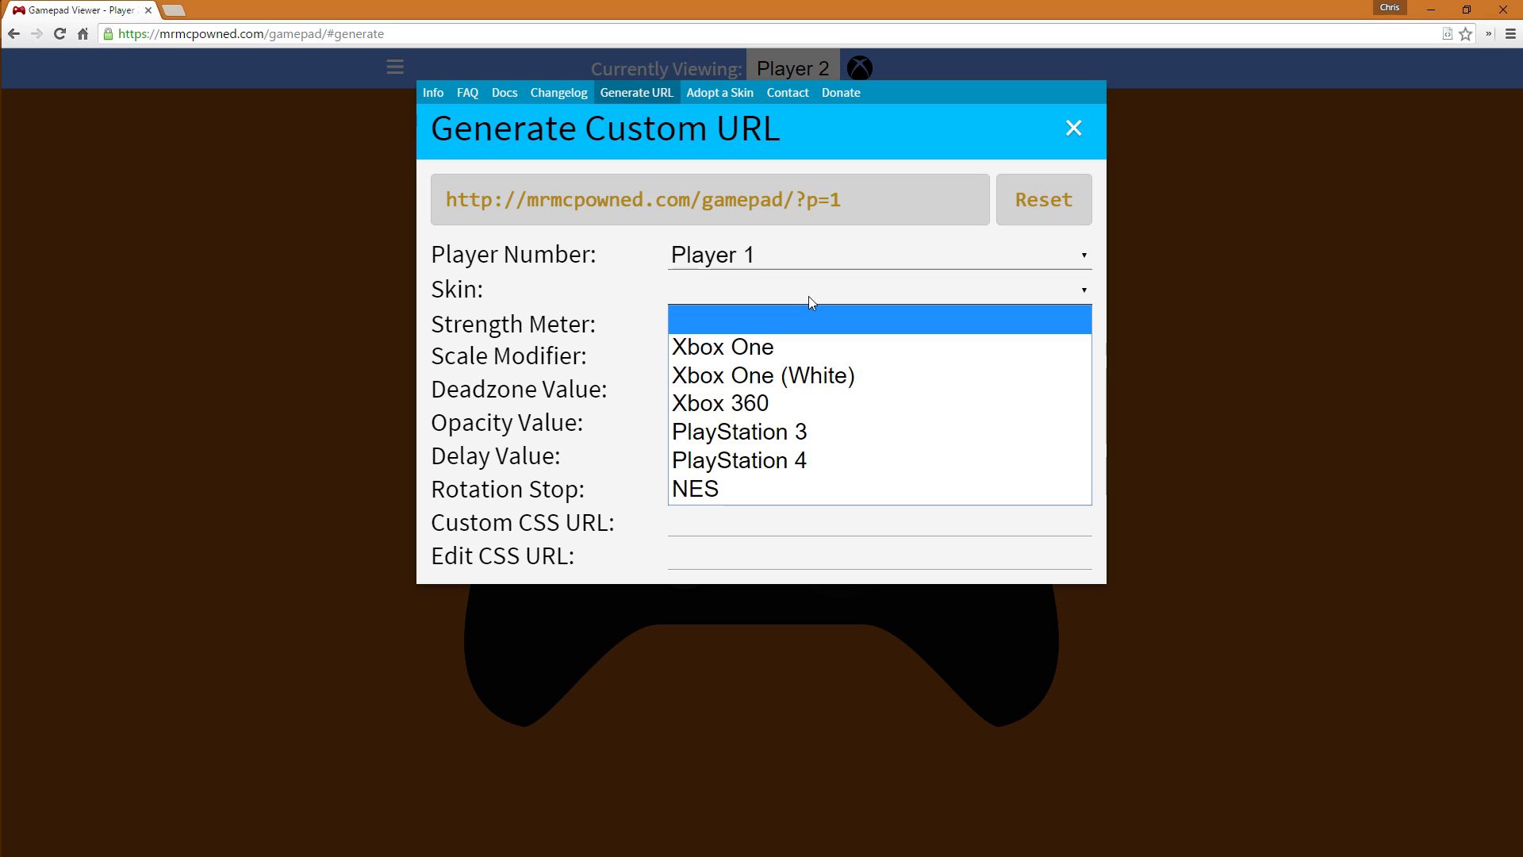
left_click(839, 460)
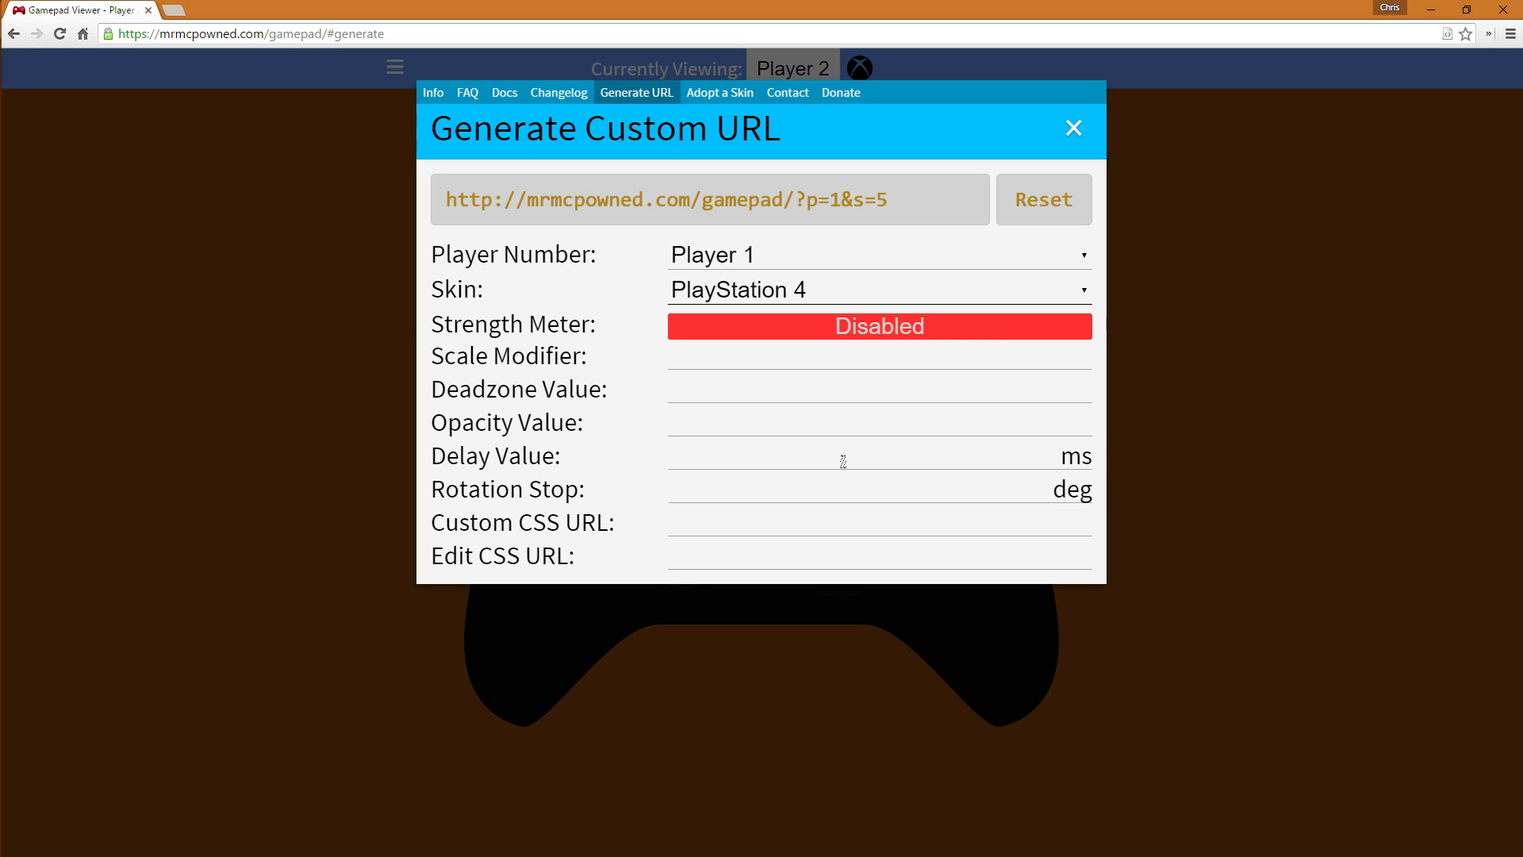
left_click(881, 331)
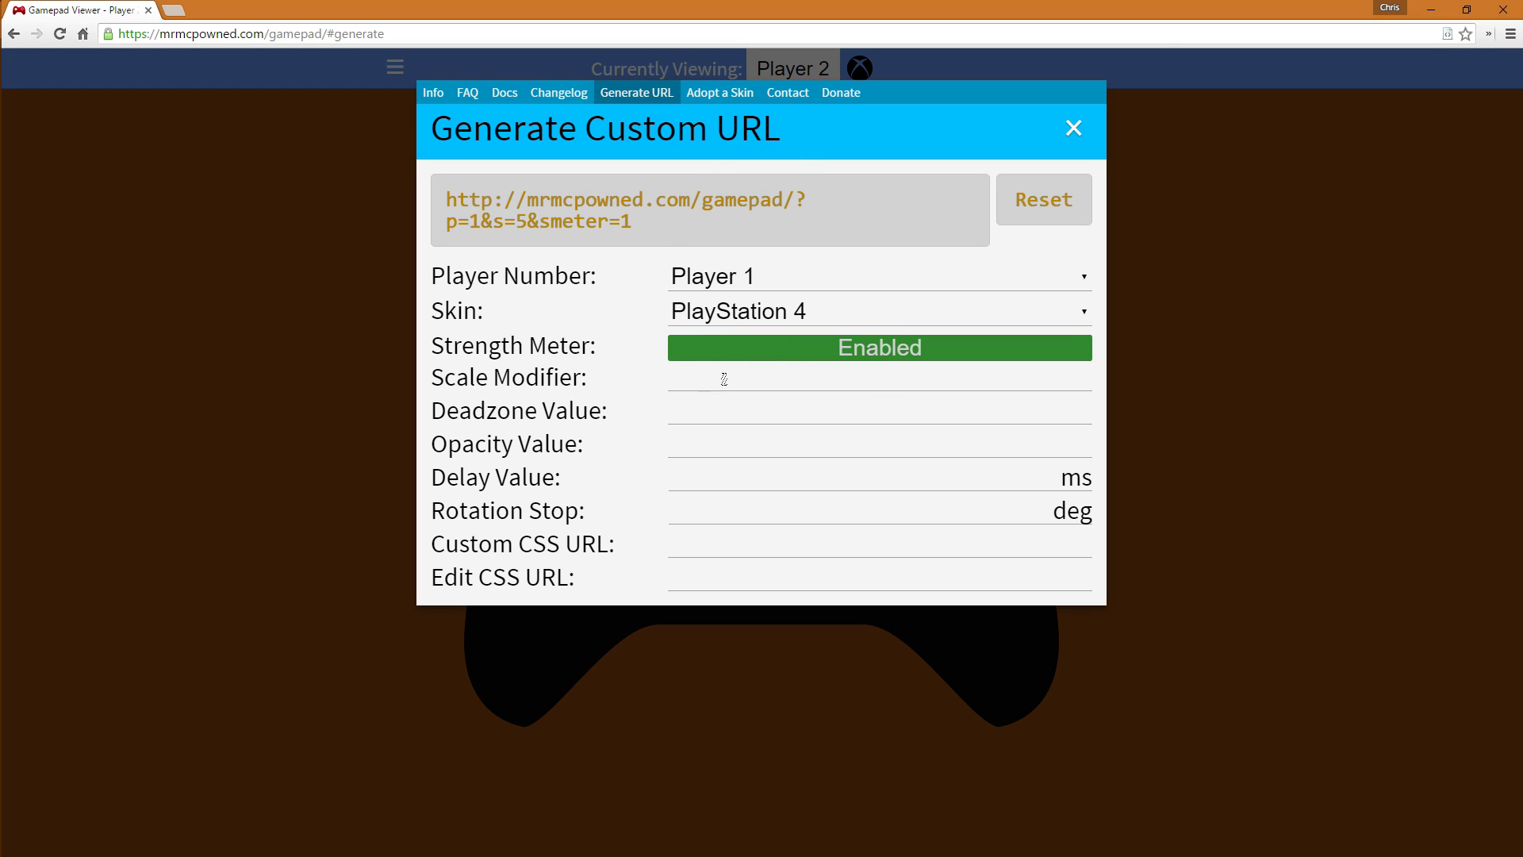
left_click(784, 412)
left_click(855, 443)
left_click(753, 484)
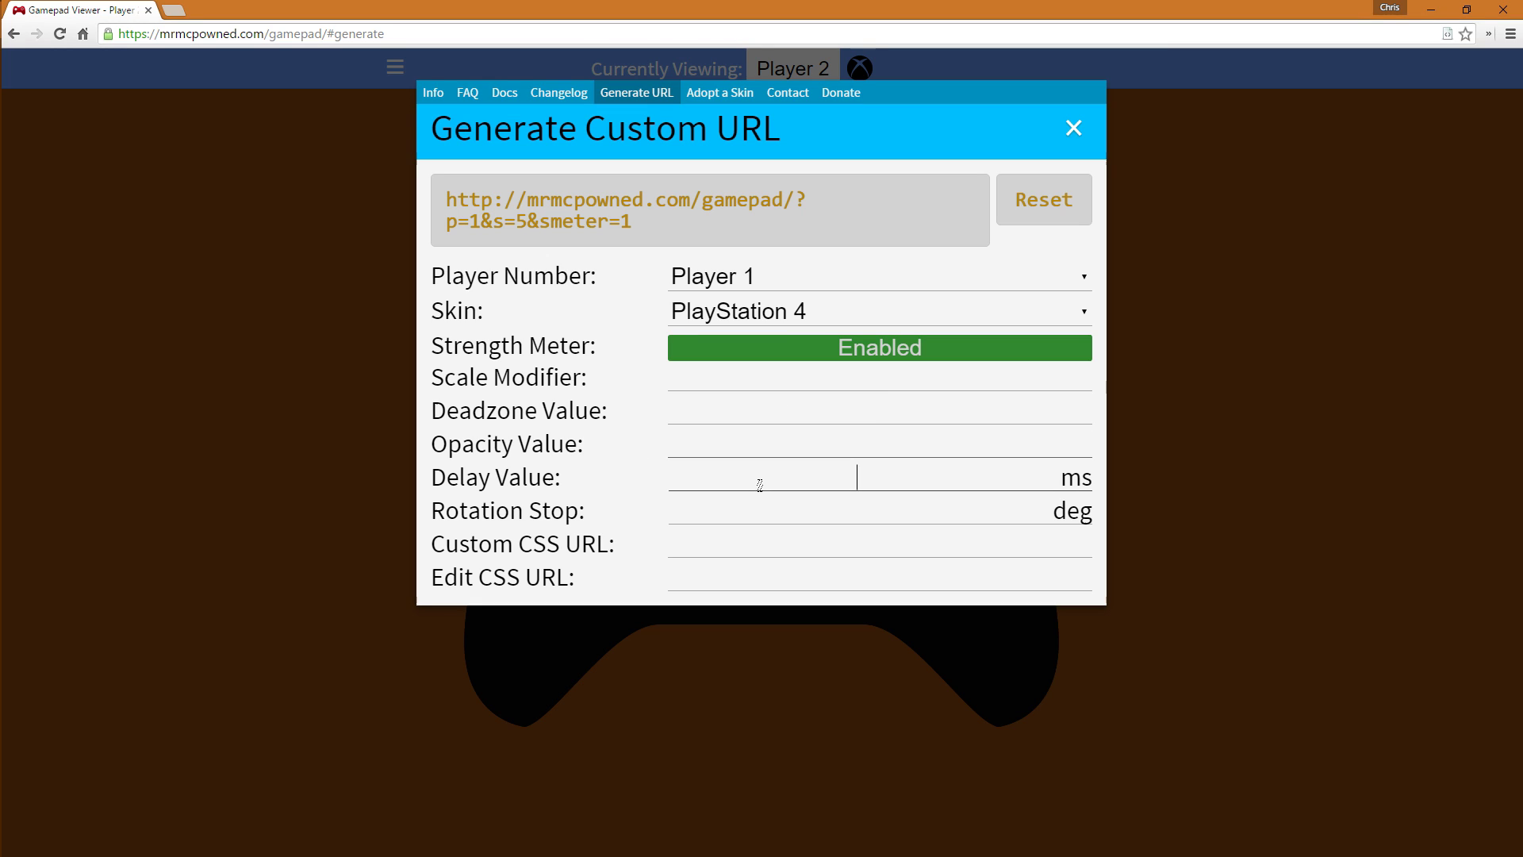
left_click(882, 510)
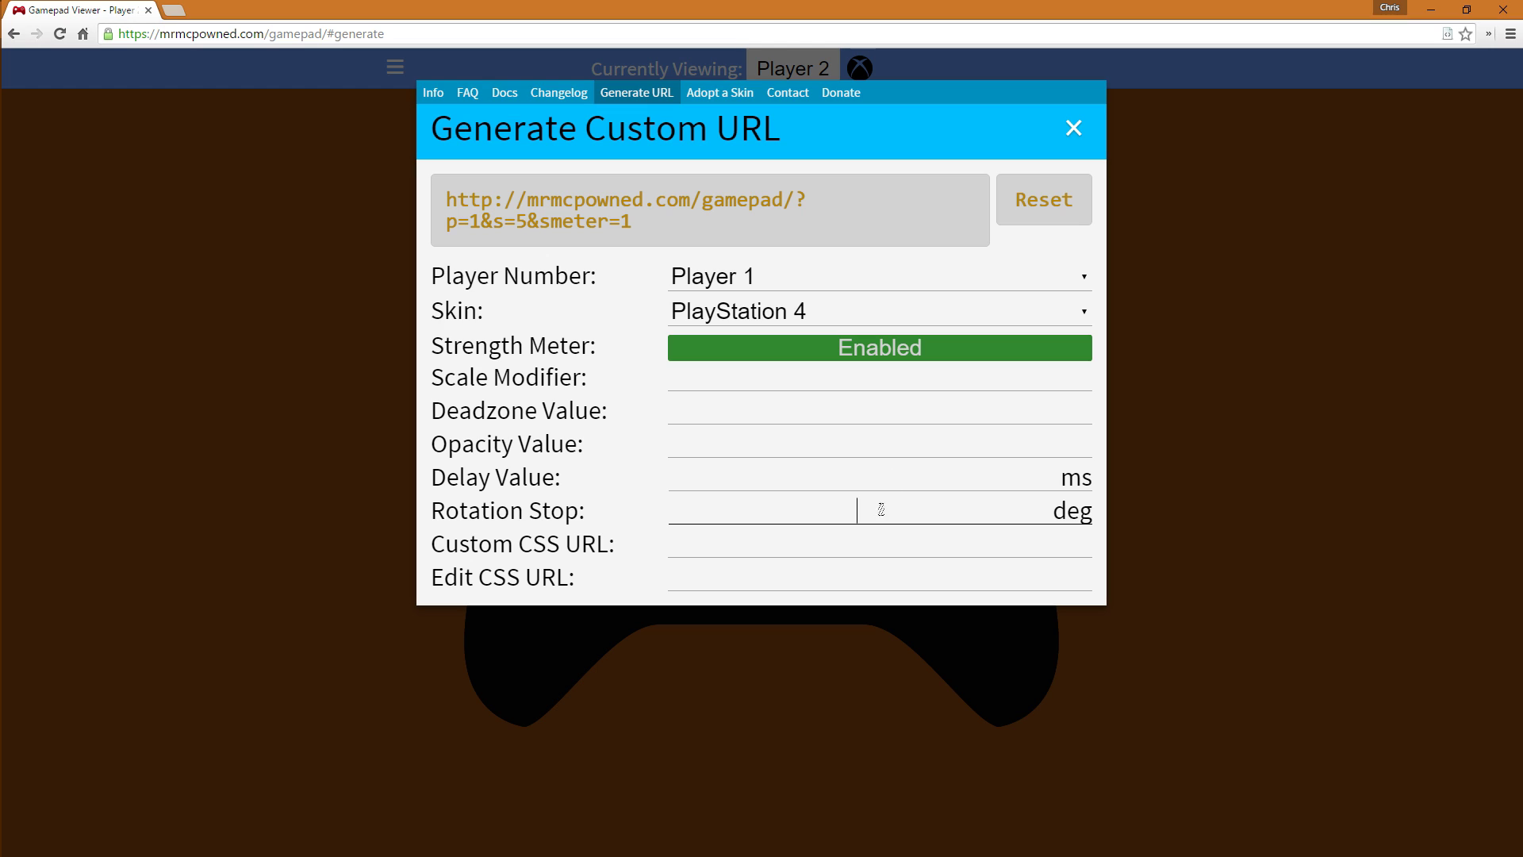
double_click(491, 511)
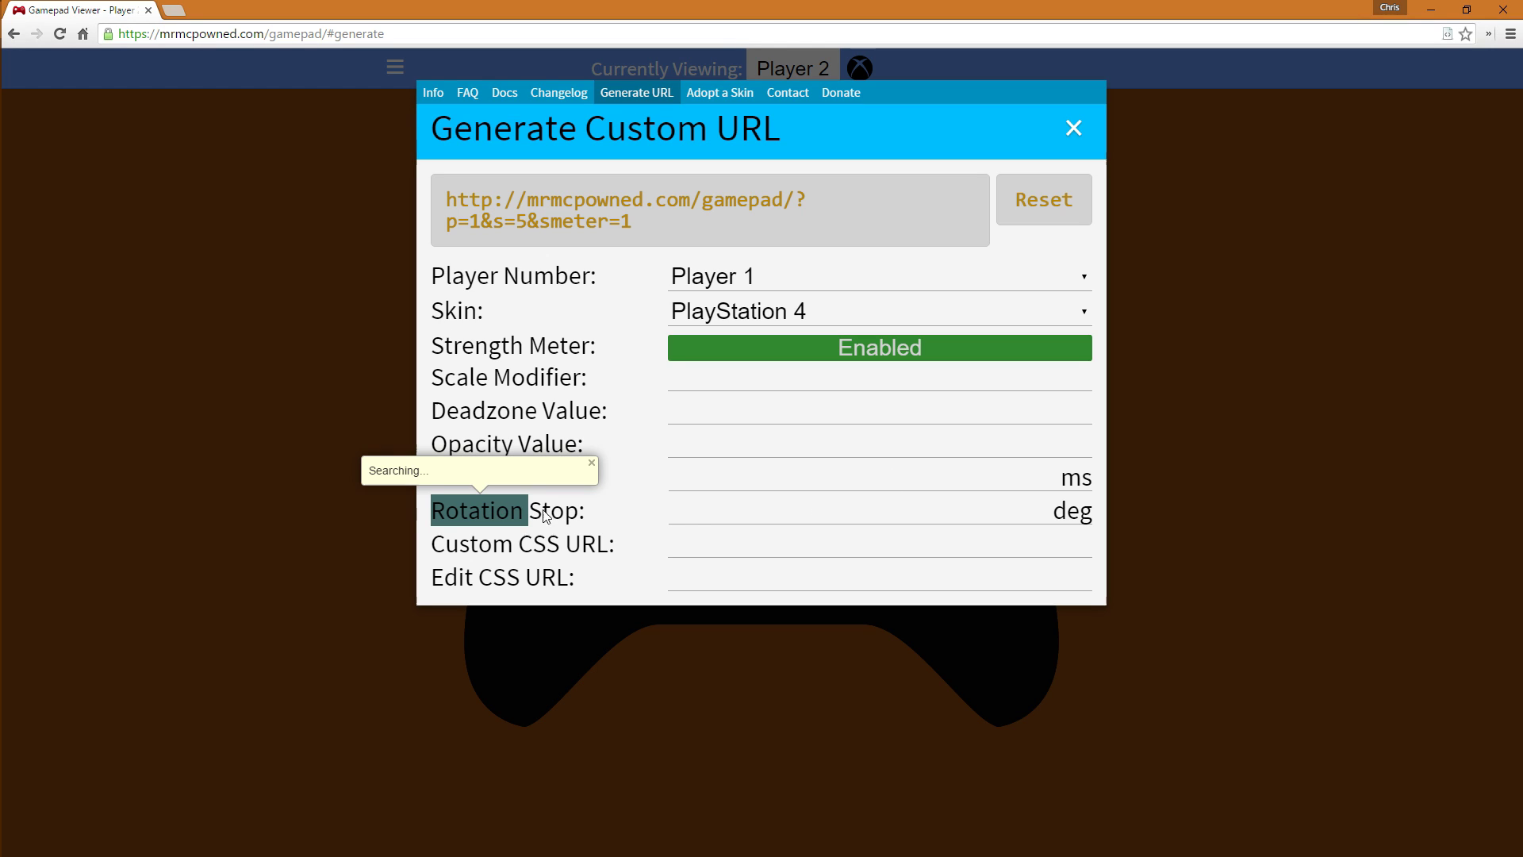
left_click(694, 518)
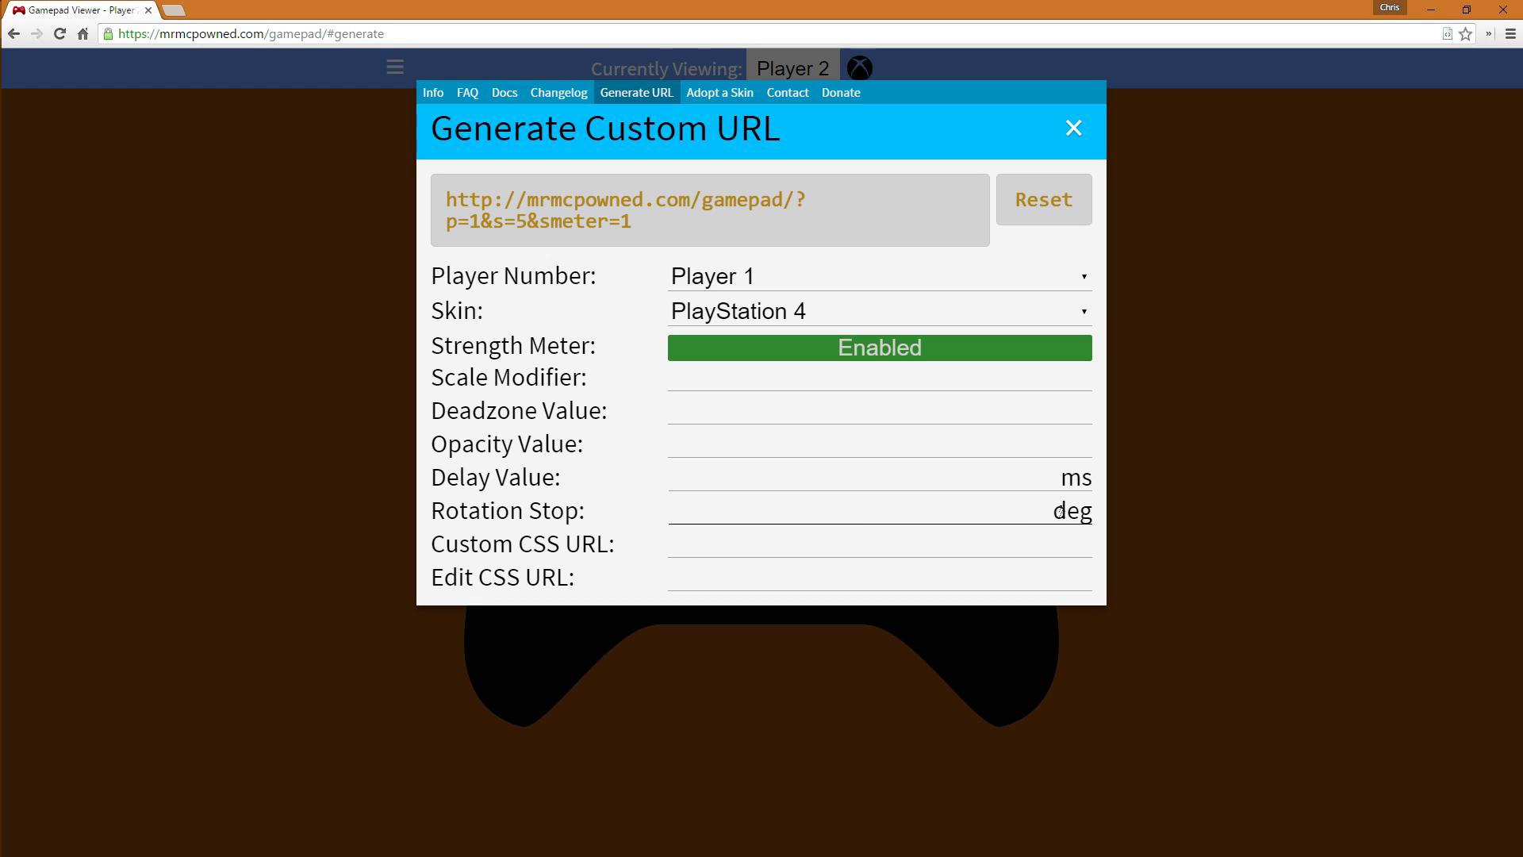
double_click(1060, 512)
left_click(1091, 512)
double_click(1091, 512)
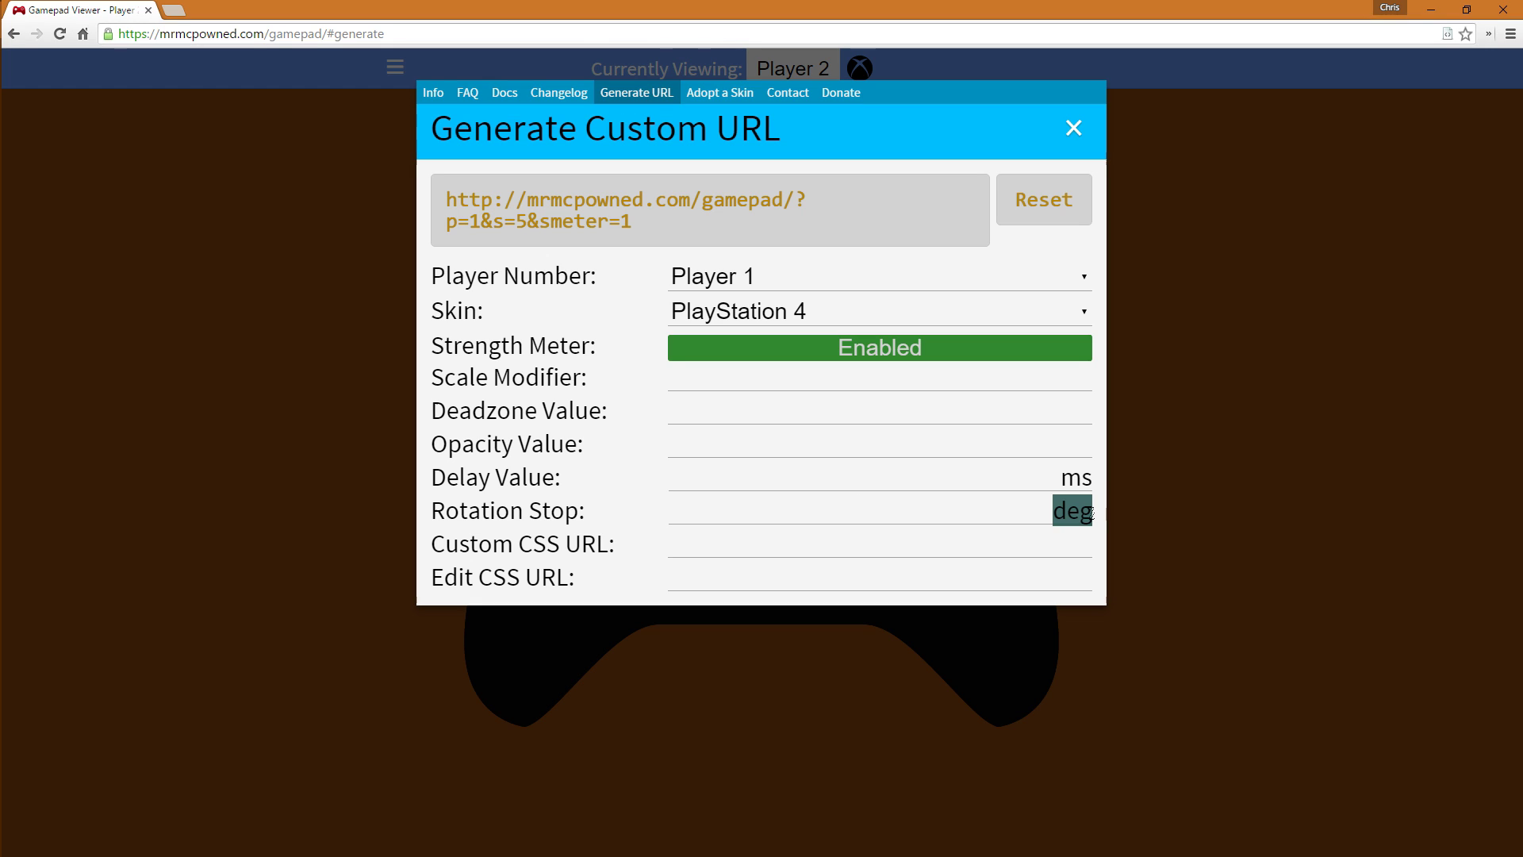
left_click(983, 512)
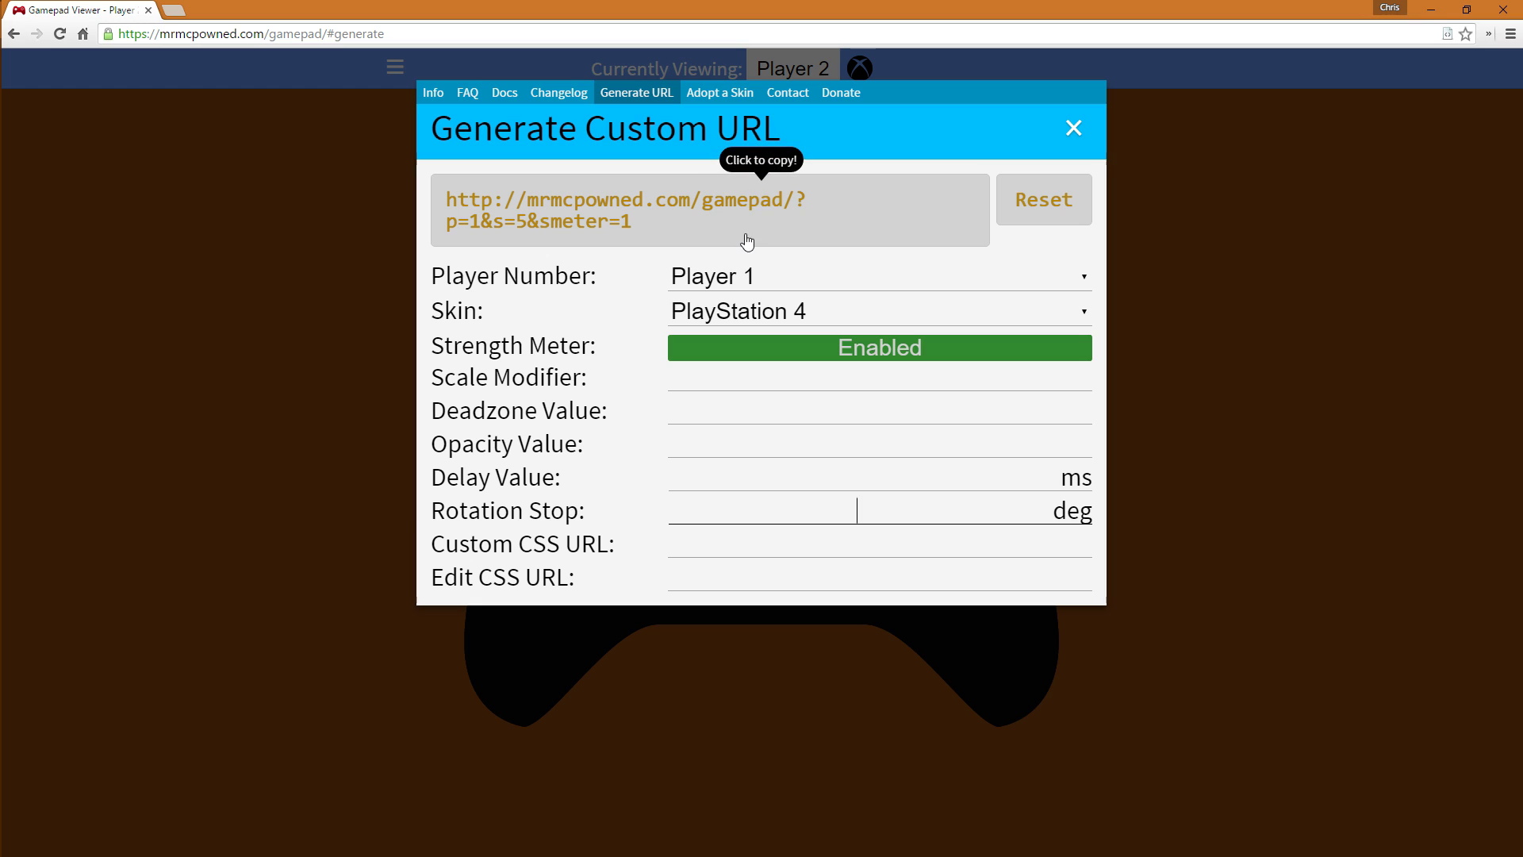
Copy the generated gamepad URL and add a CLR Browser source named 'Gamepad Overlay' in OBS
left_click(762, 207)
key("alt+Tab")
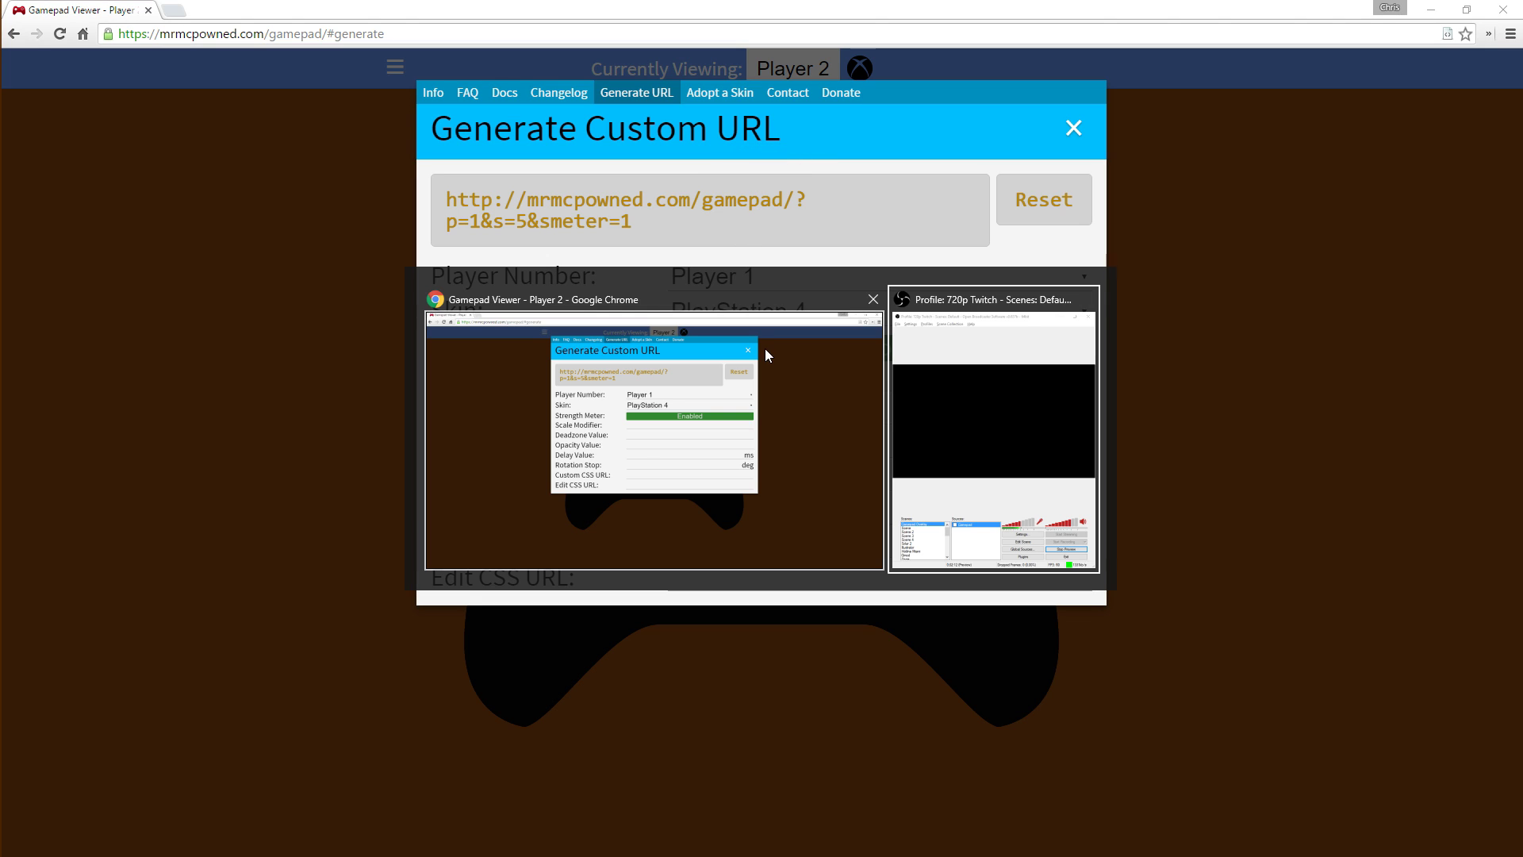
key("alt+Tab")
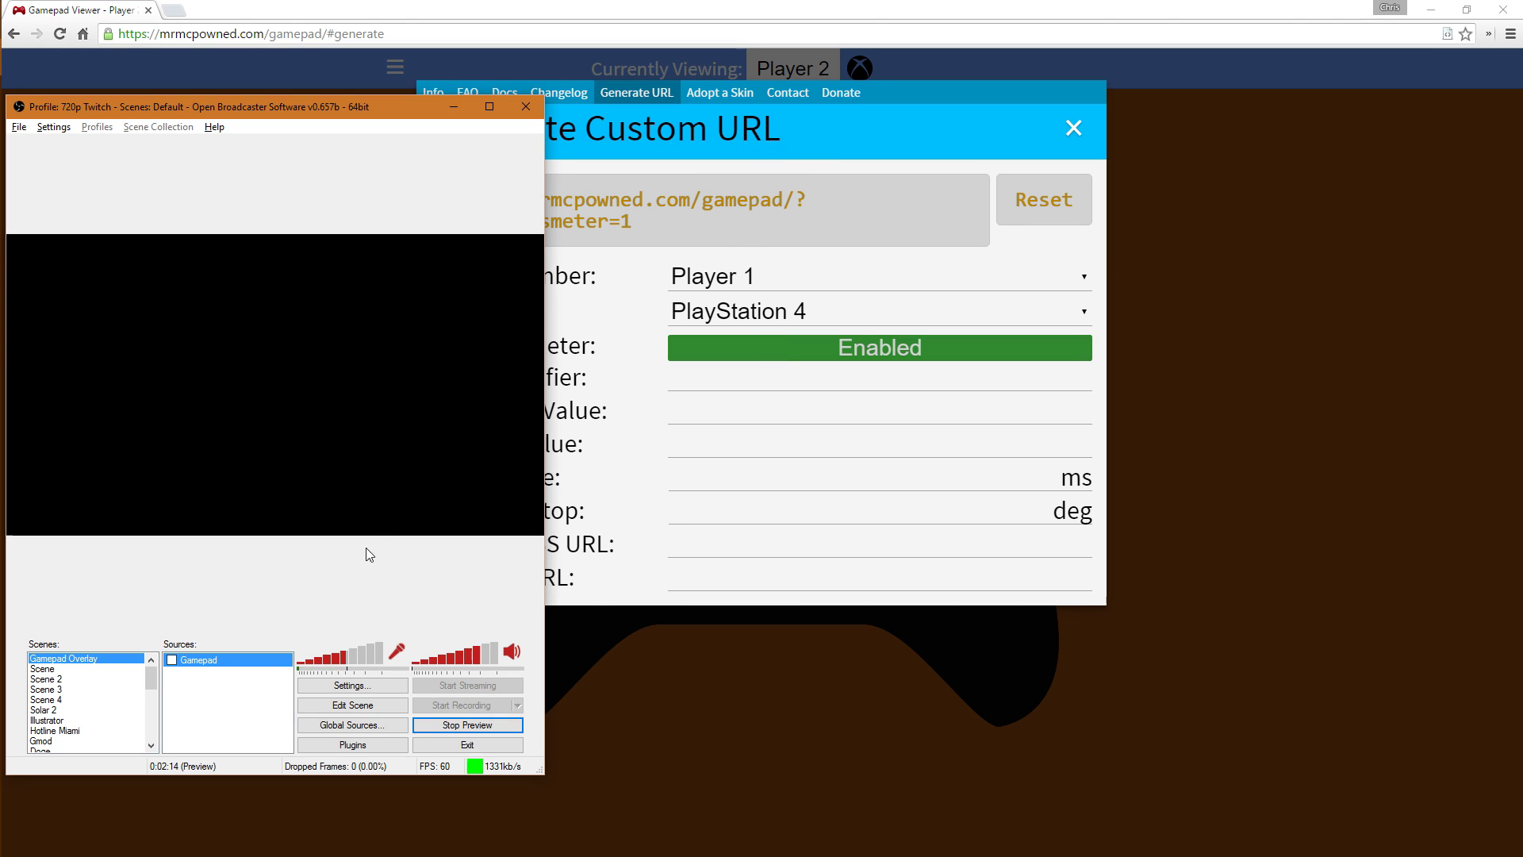
right_click(230, 671)
mouse_move(255, 679)
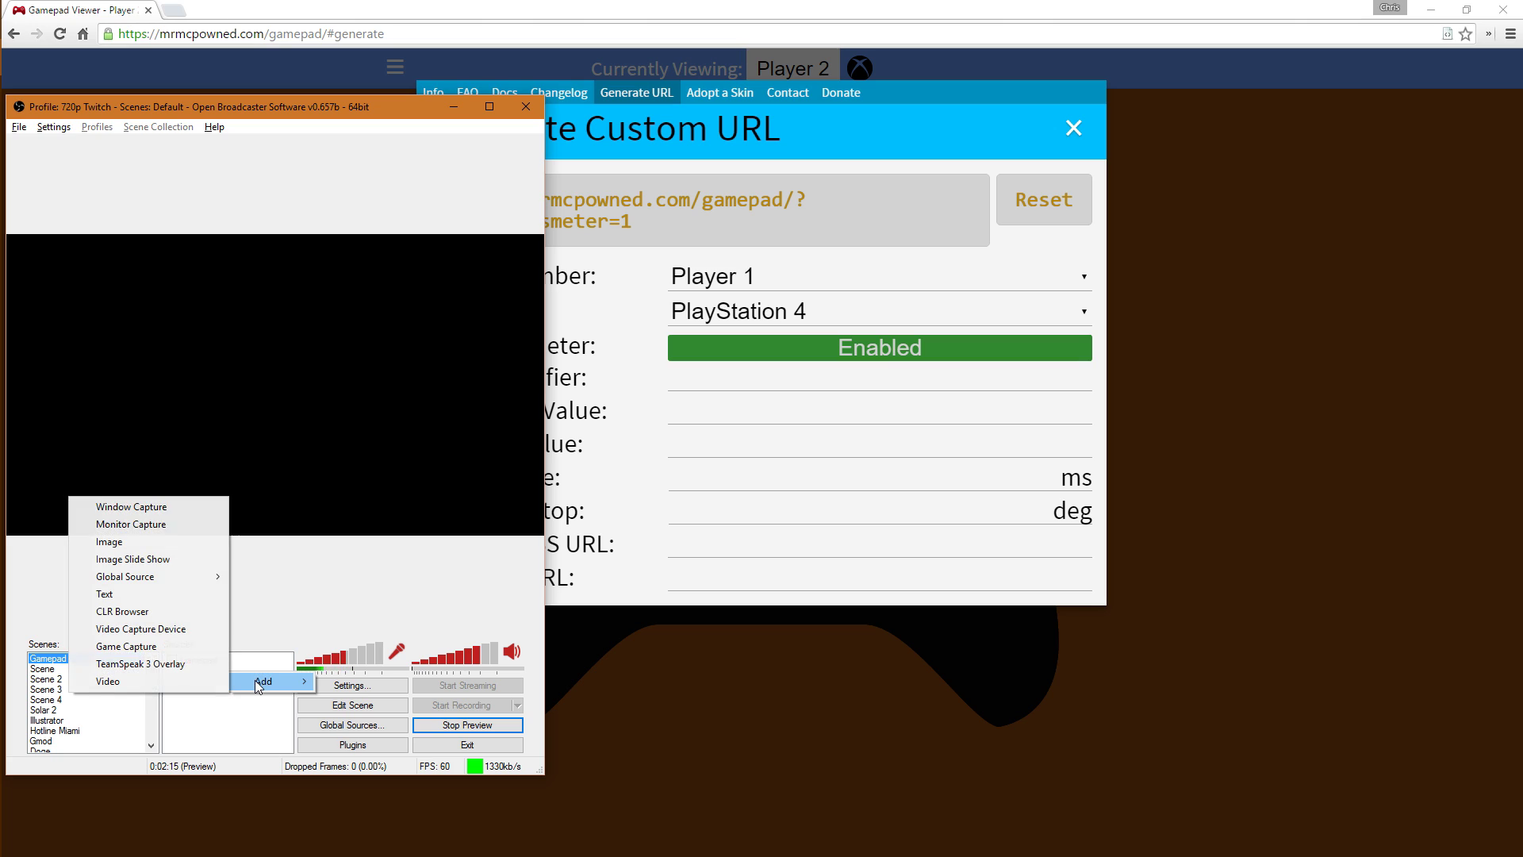
left_click(171, 613)
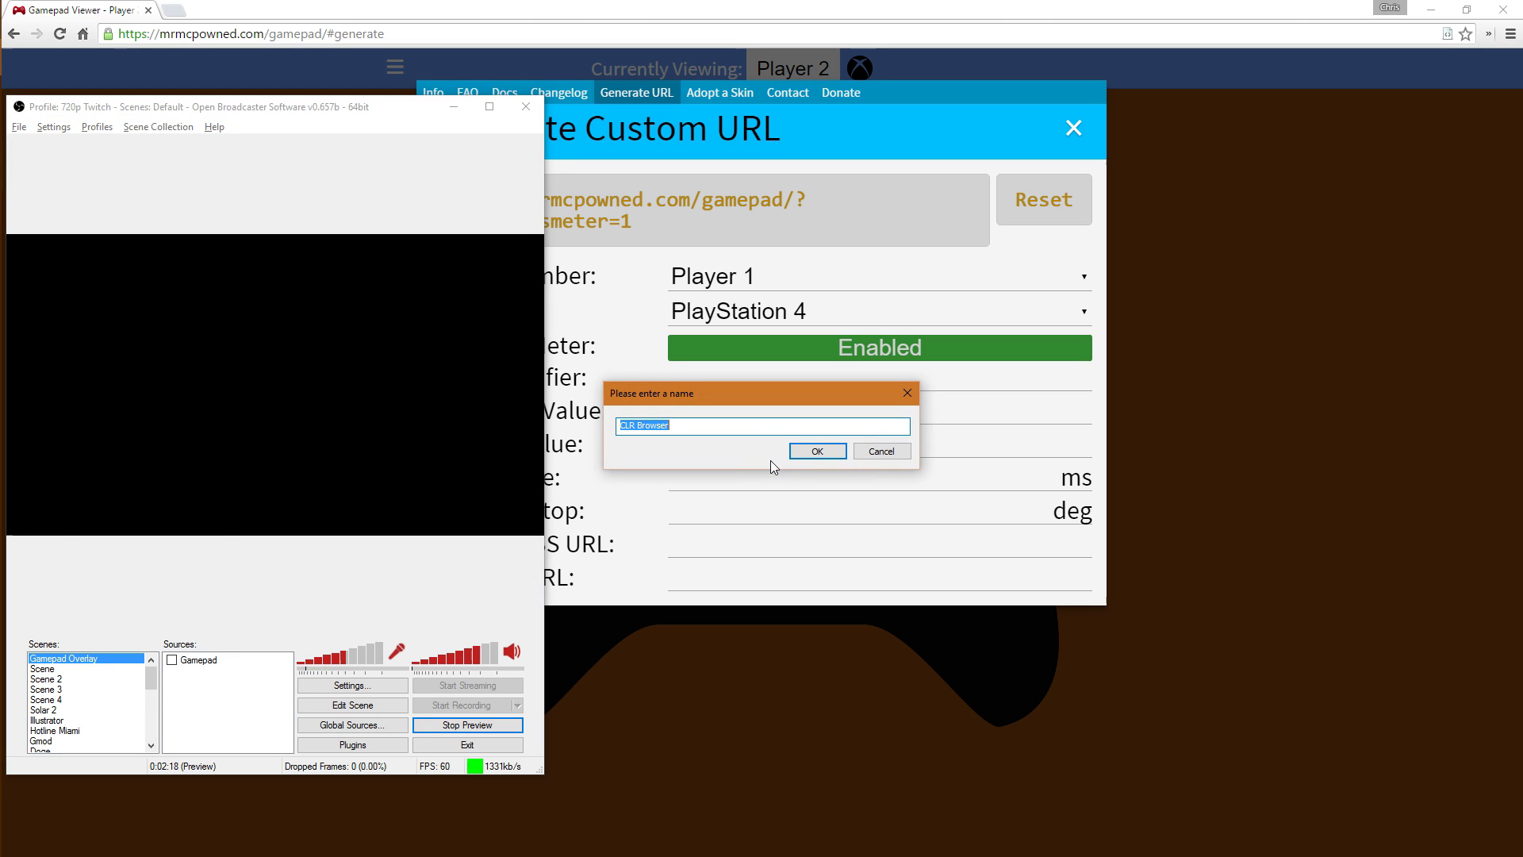
type("Gamepad Overlay")
Replace the default URL with the pasted gamepad URL and set the size to 840 by 680
key("Return")
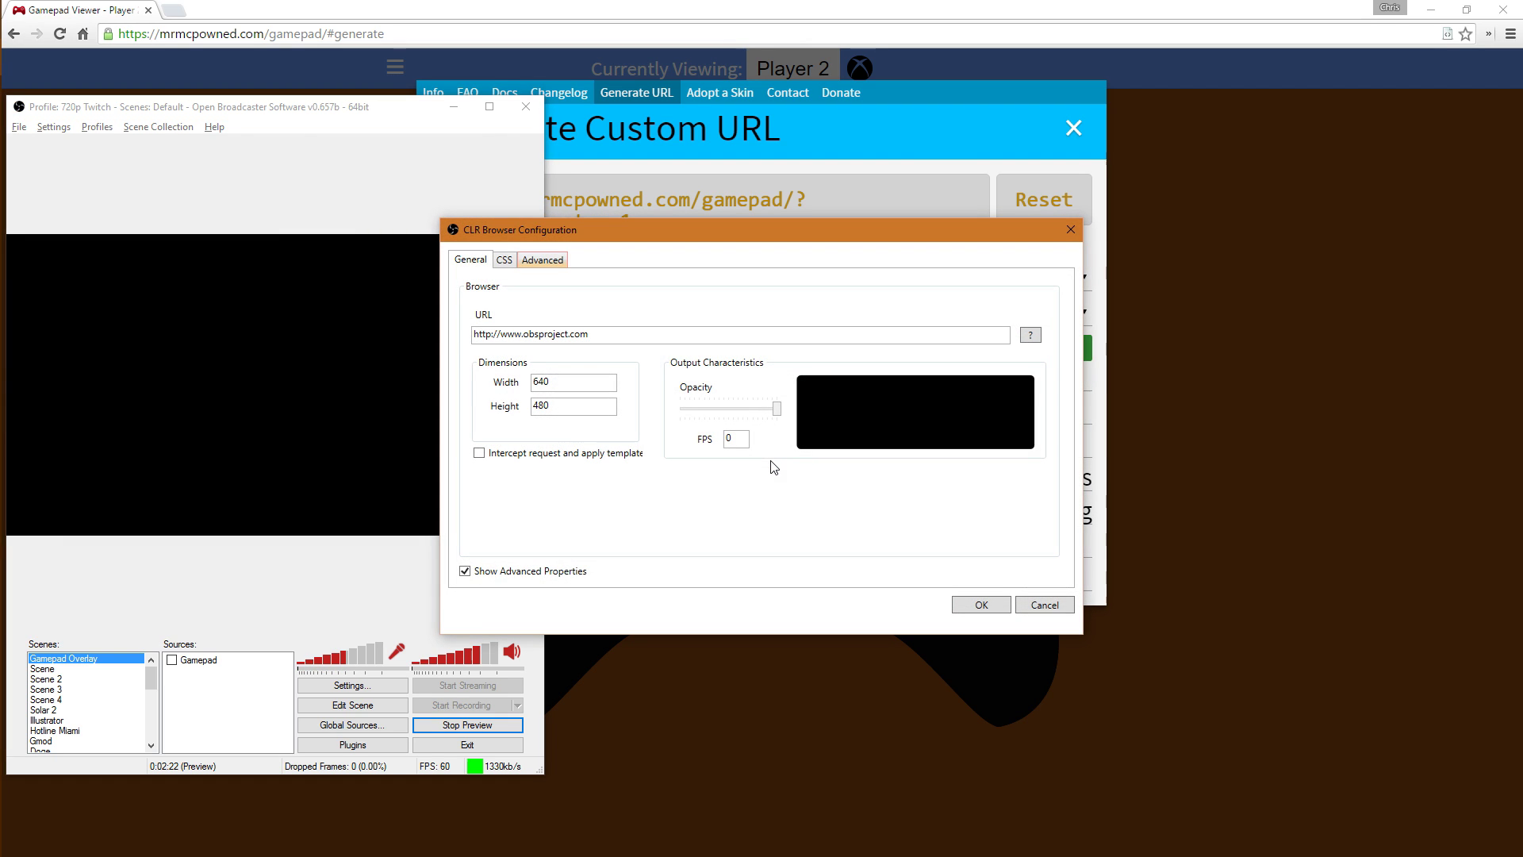
double_click(648, 333)
key("ctrl+a")
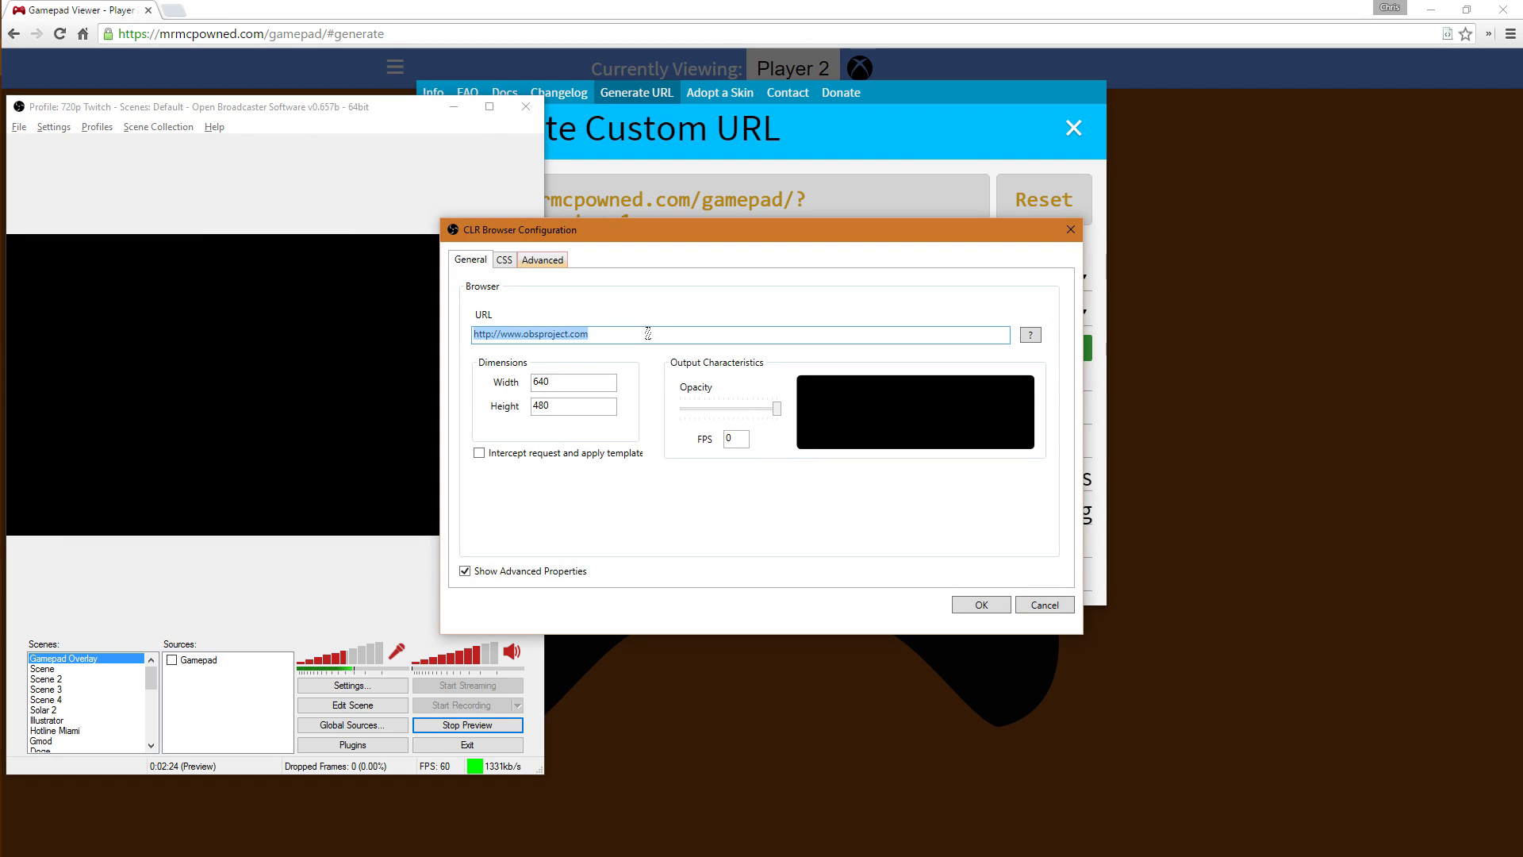
key("ctrl+v")
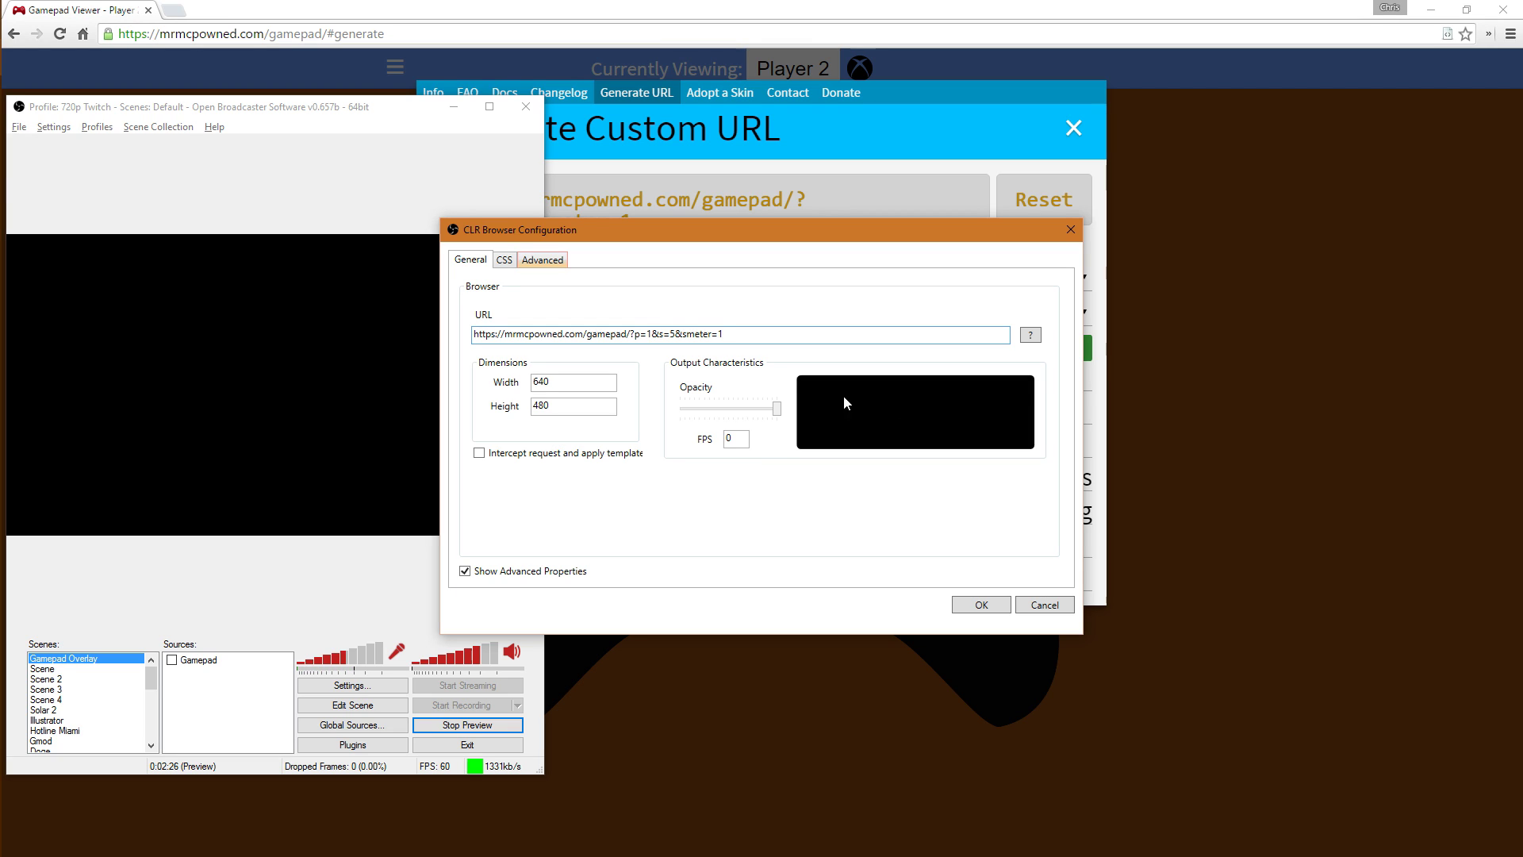
left_click_drag(544, 384, 533, 386)
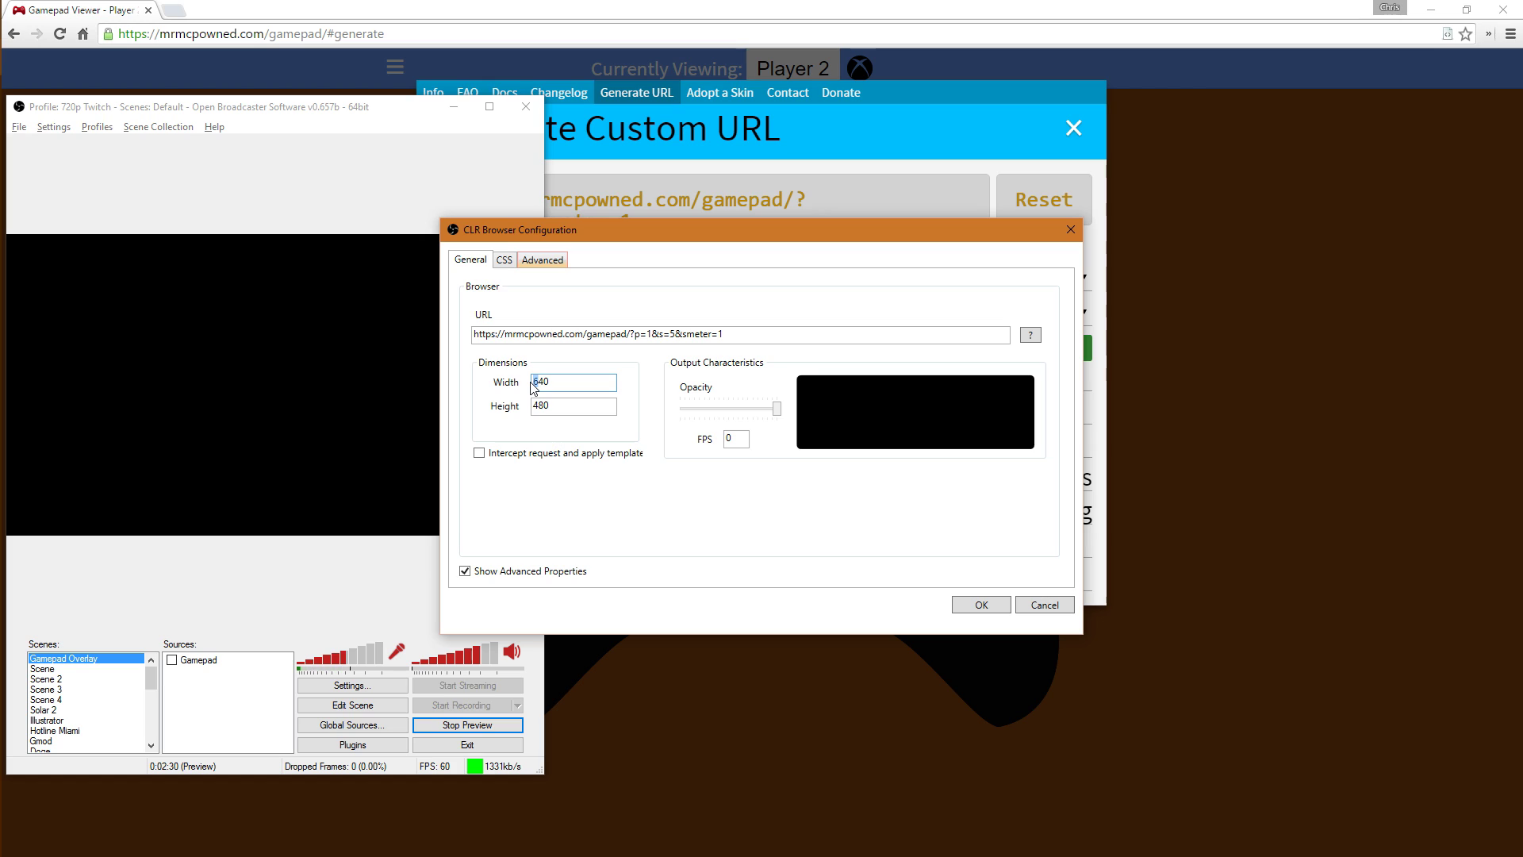
key("Tab")
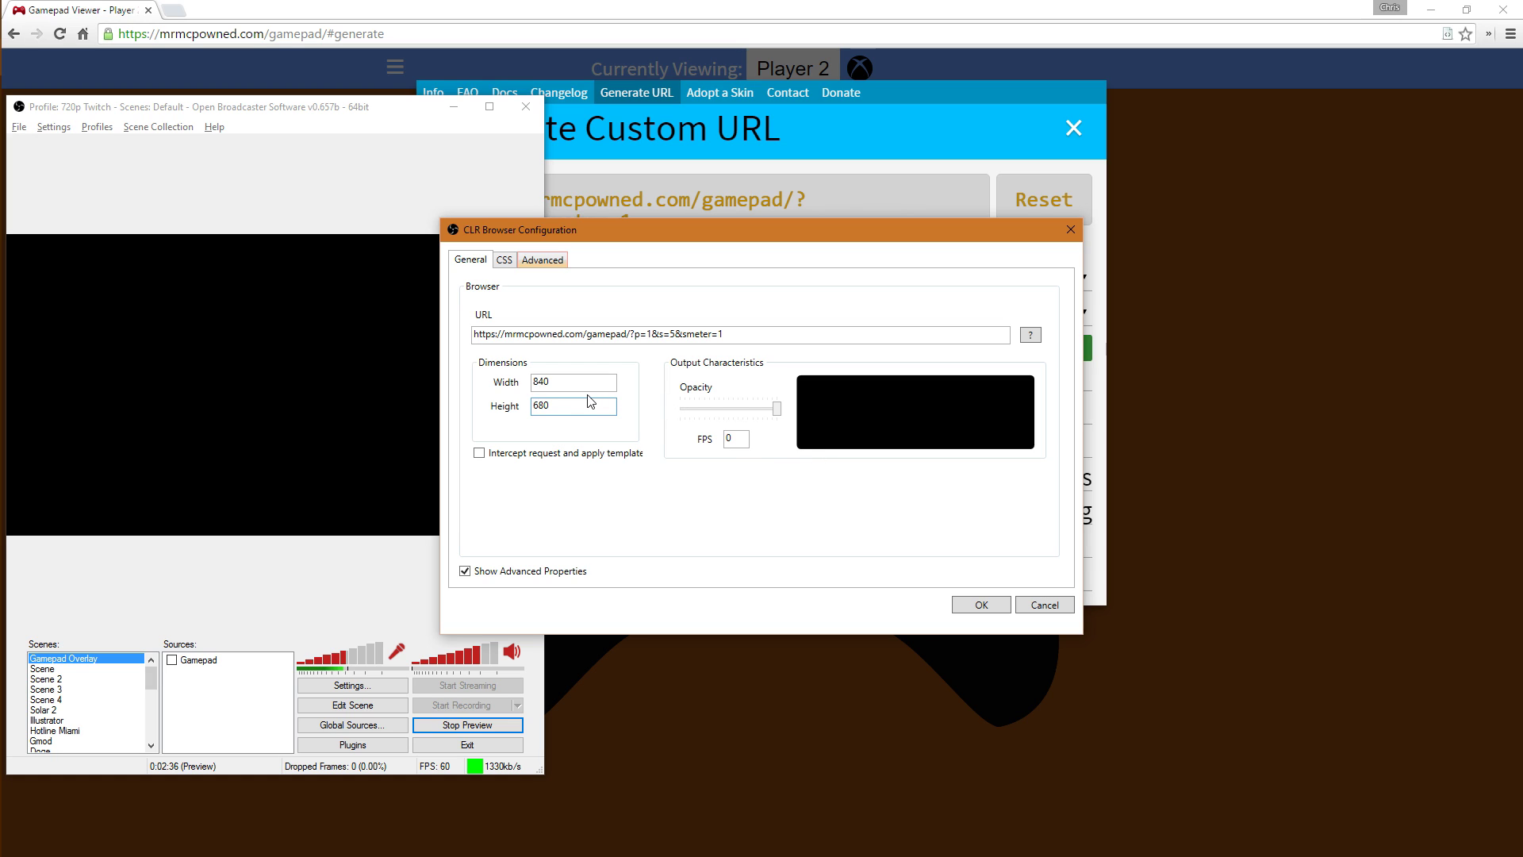
Confirm the CLR Browser Configuration so the PlayStation 4 controller renders in the preview
left_click(1003, 606)
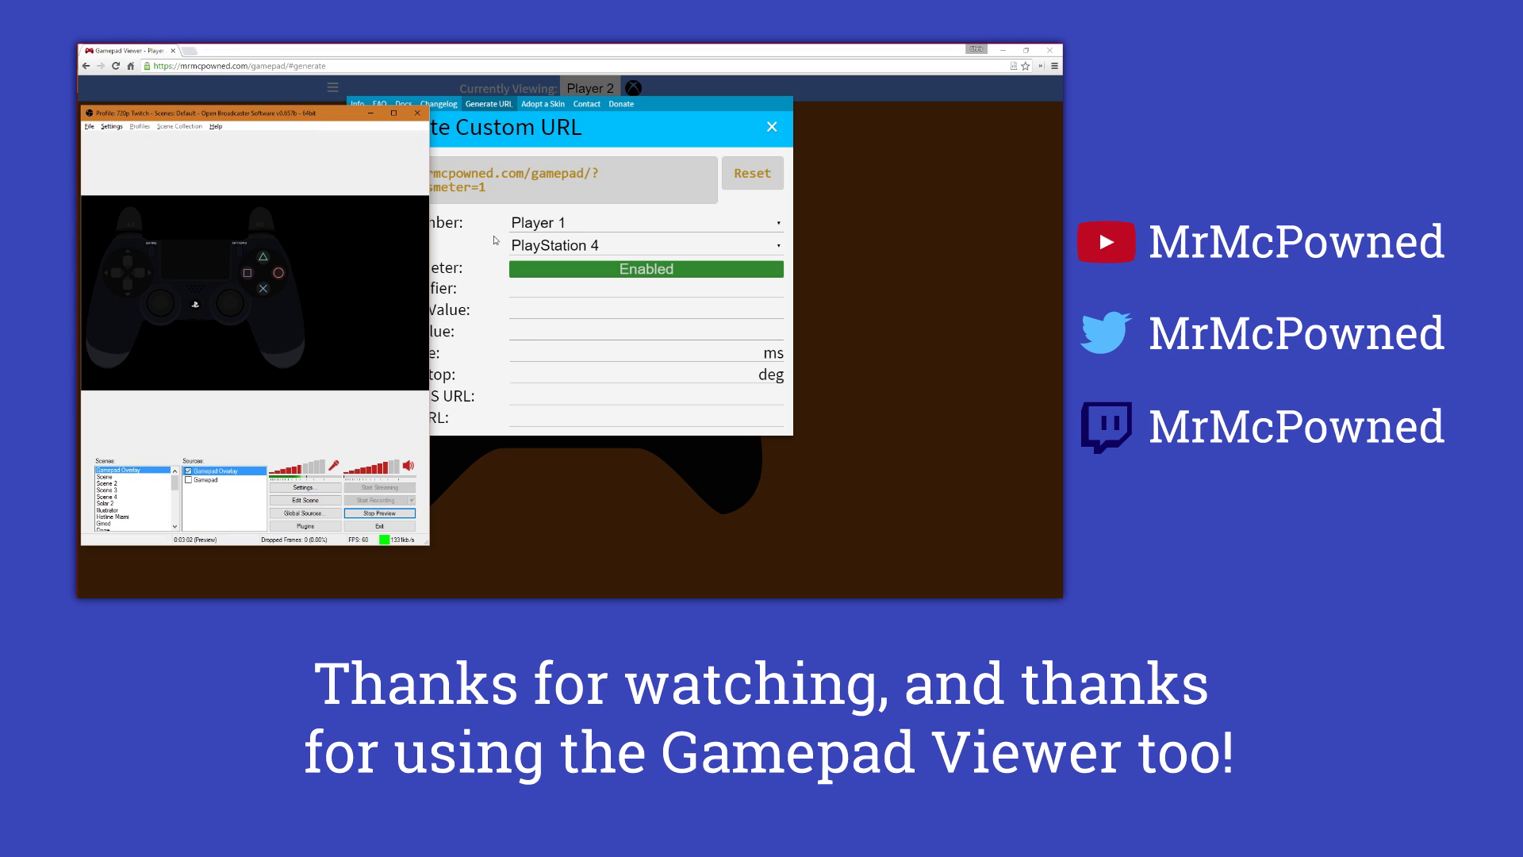
Close the URL generator, open the Trello board and OBS forum thread, then return to OBS
left_click(480, 153)
left_click(313, 107)
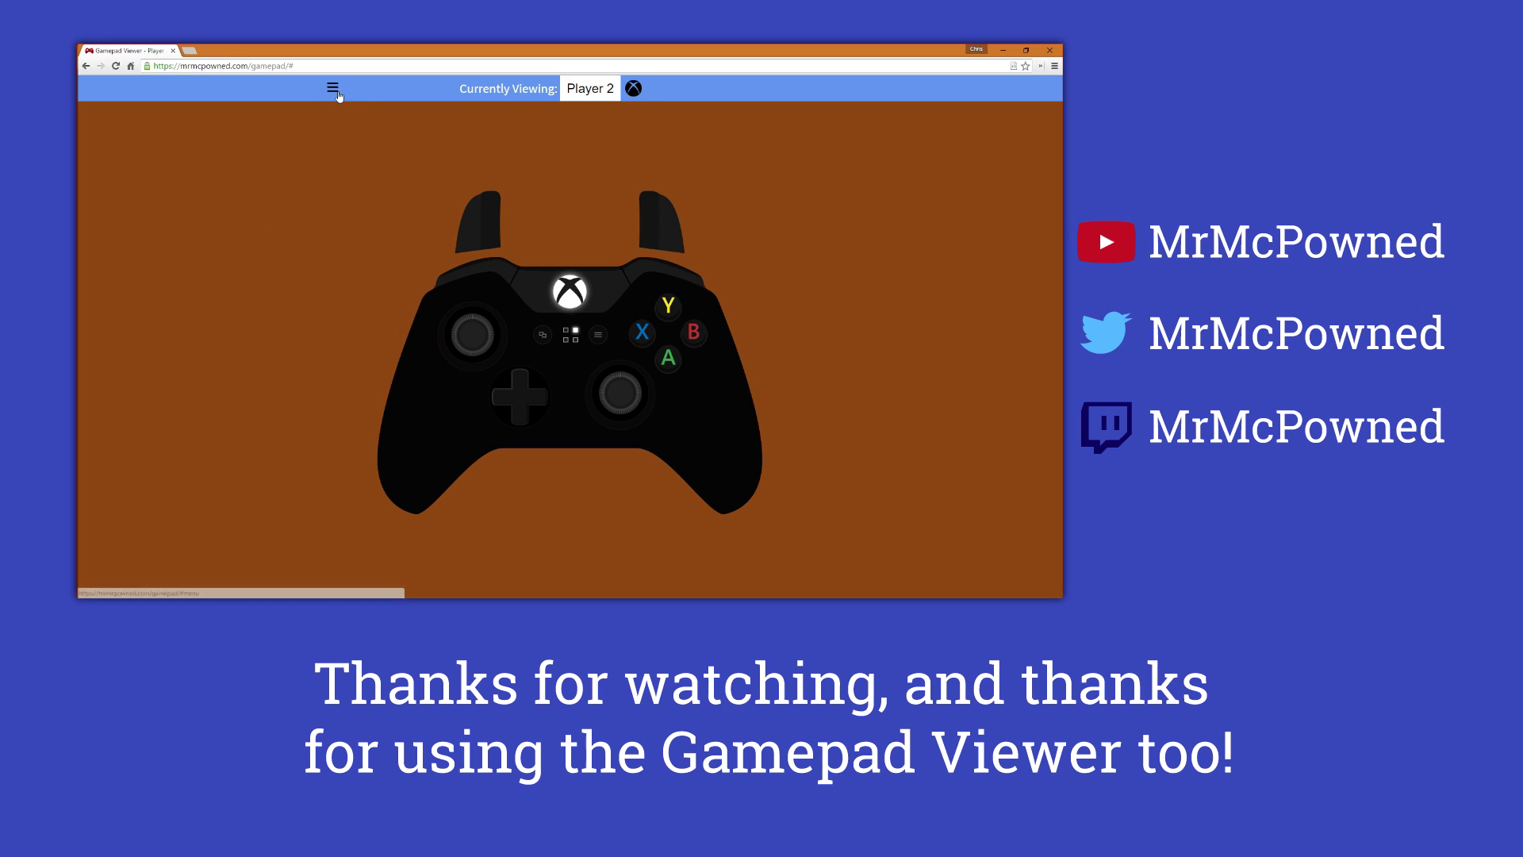
left_click(332, 87)
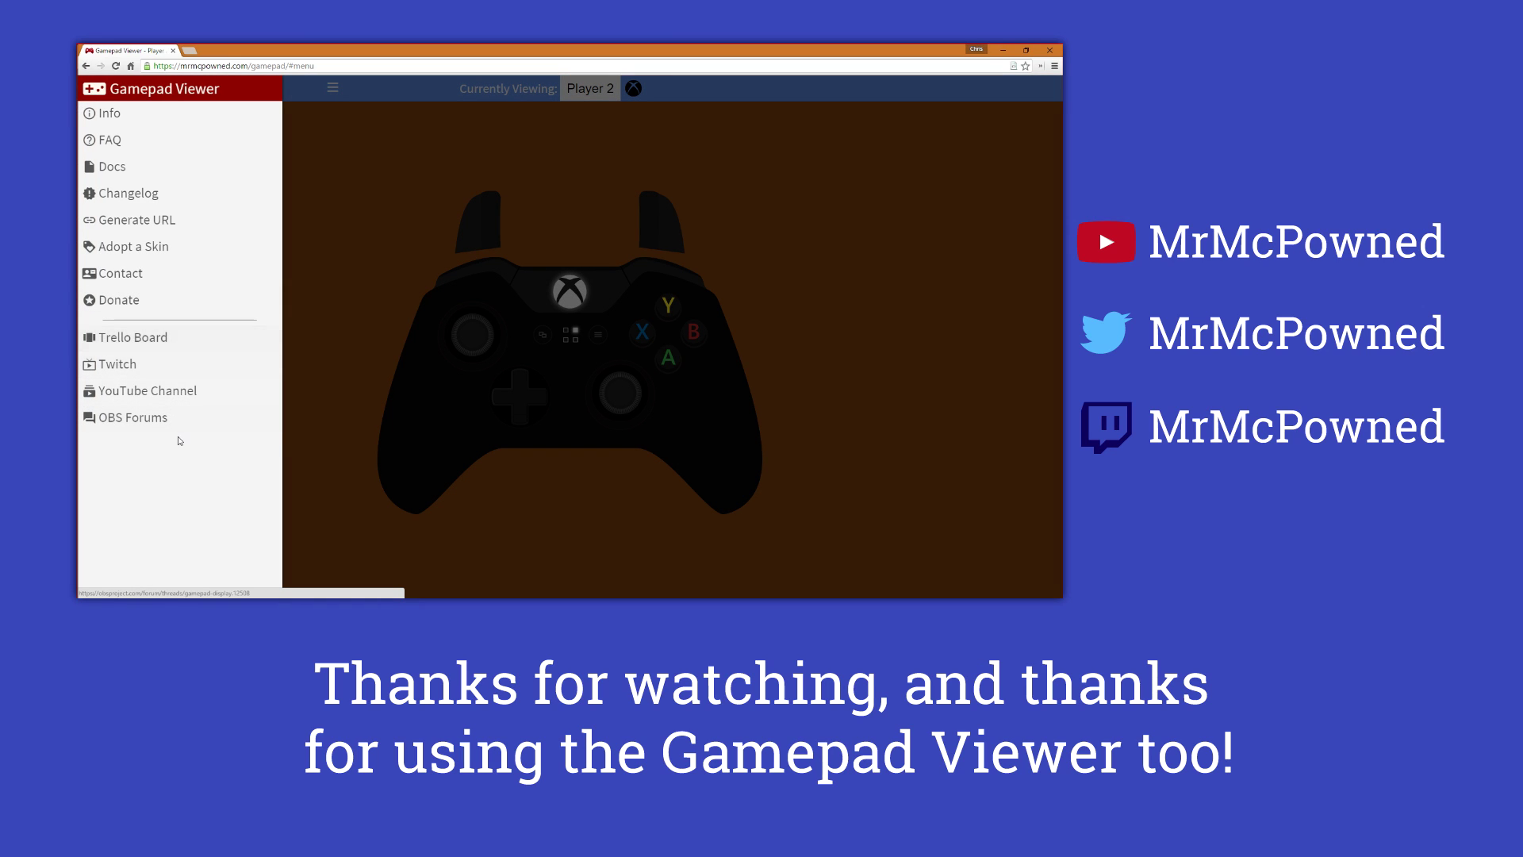
left_click(133, 337)
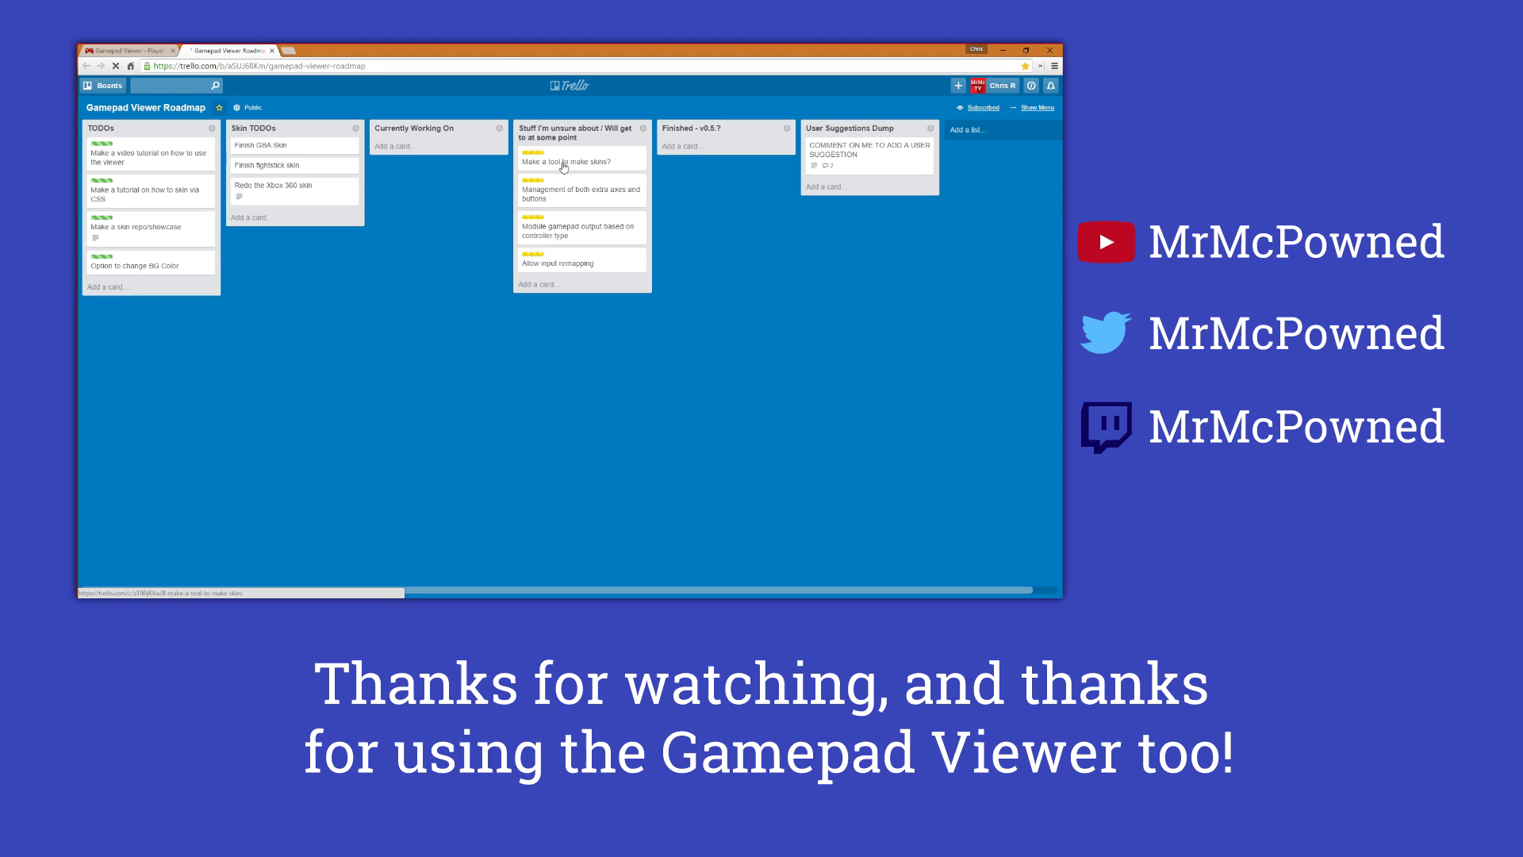
left_click(150, 50)
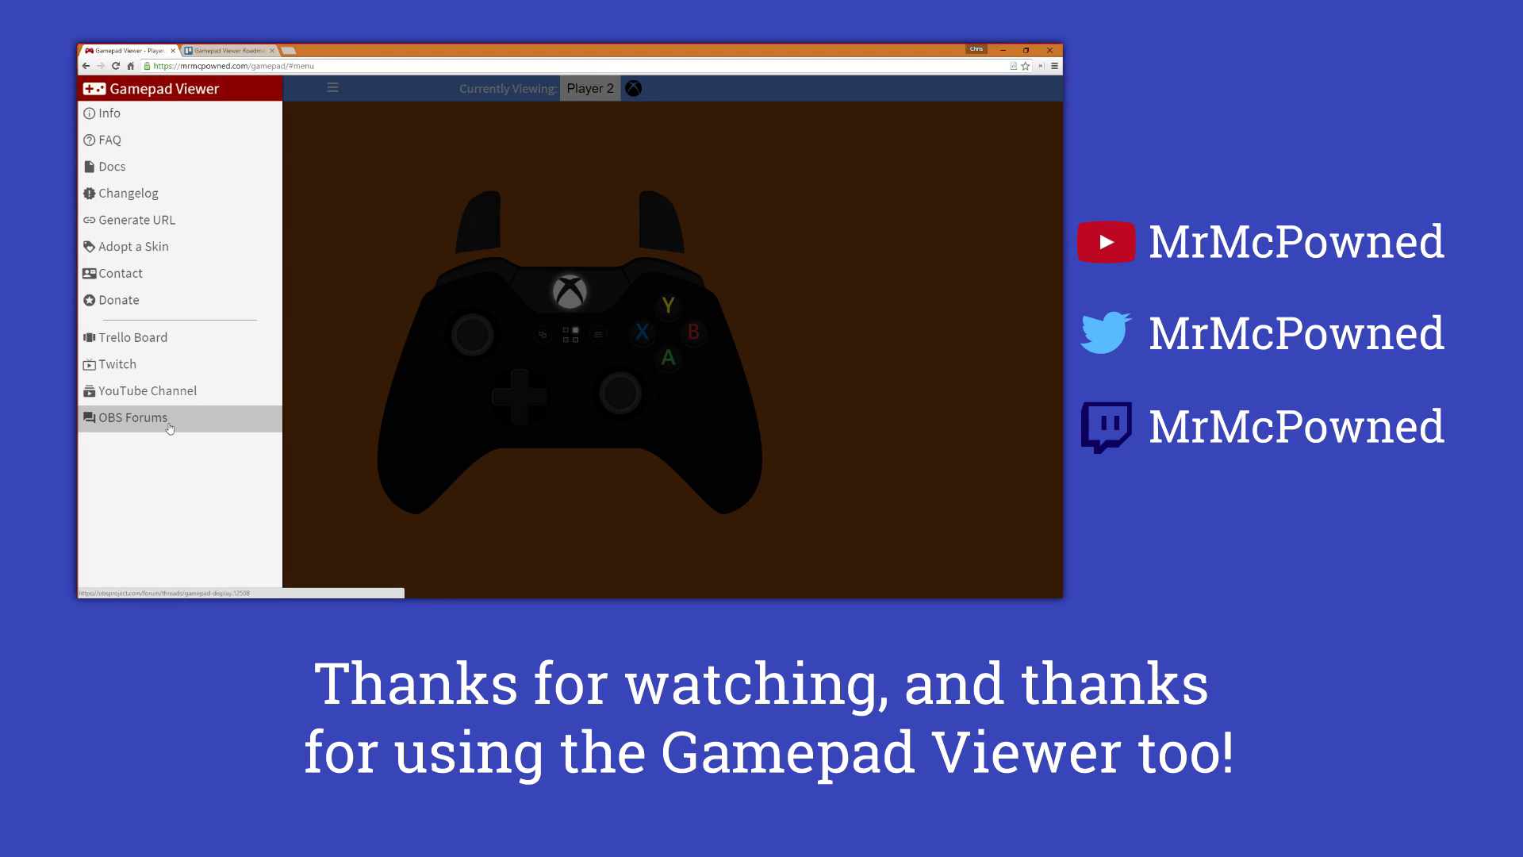
left_click(170, 425)
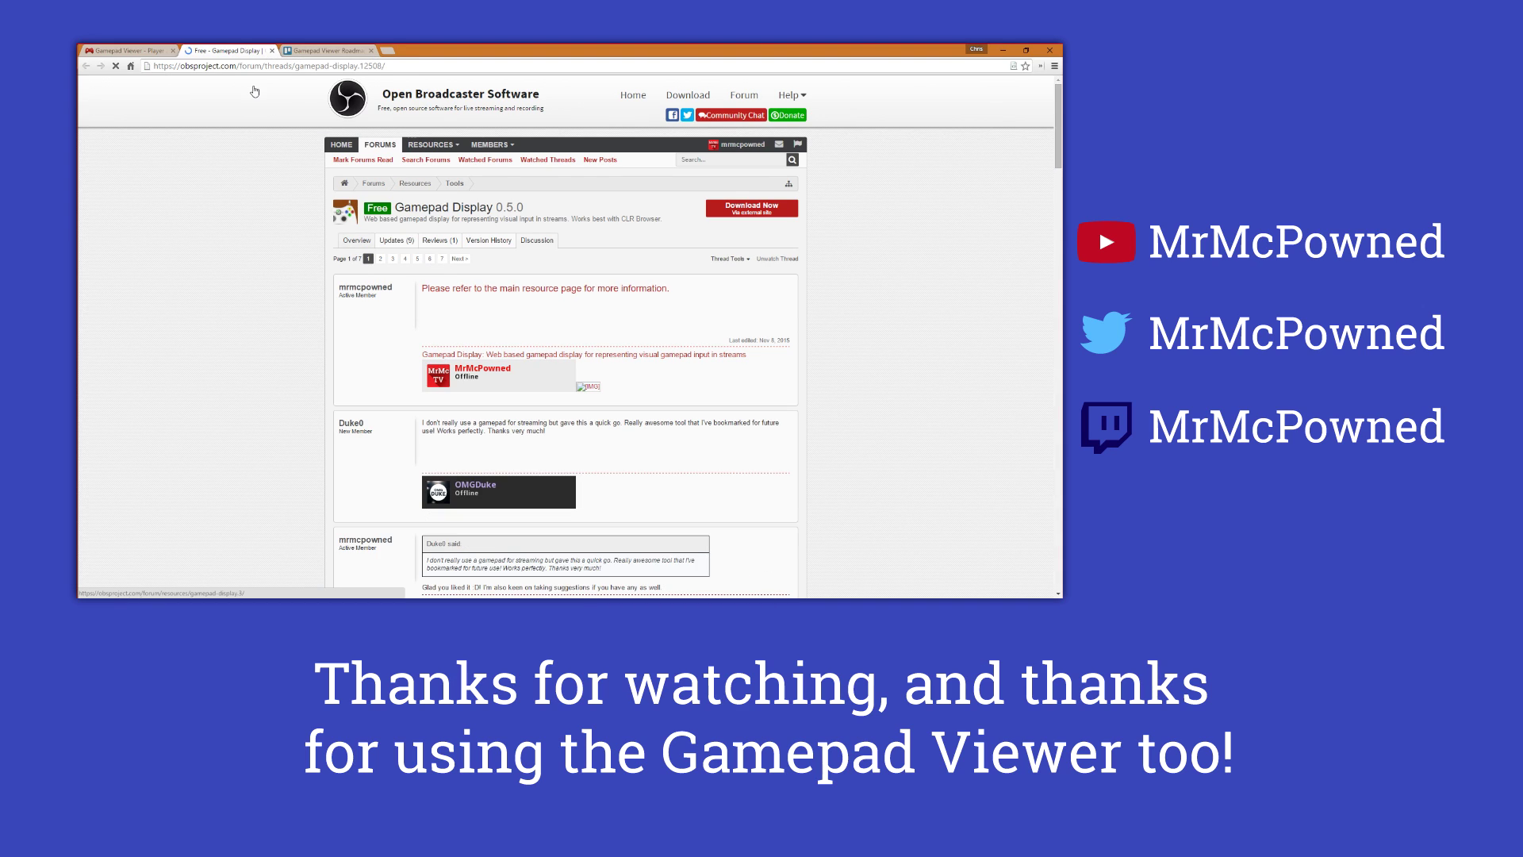
key("ctrl+shift+Tab")
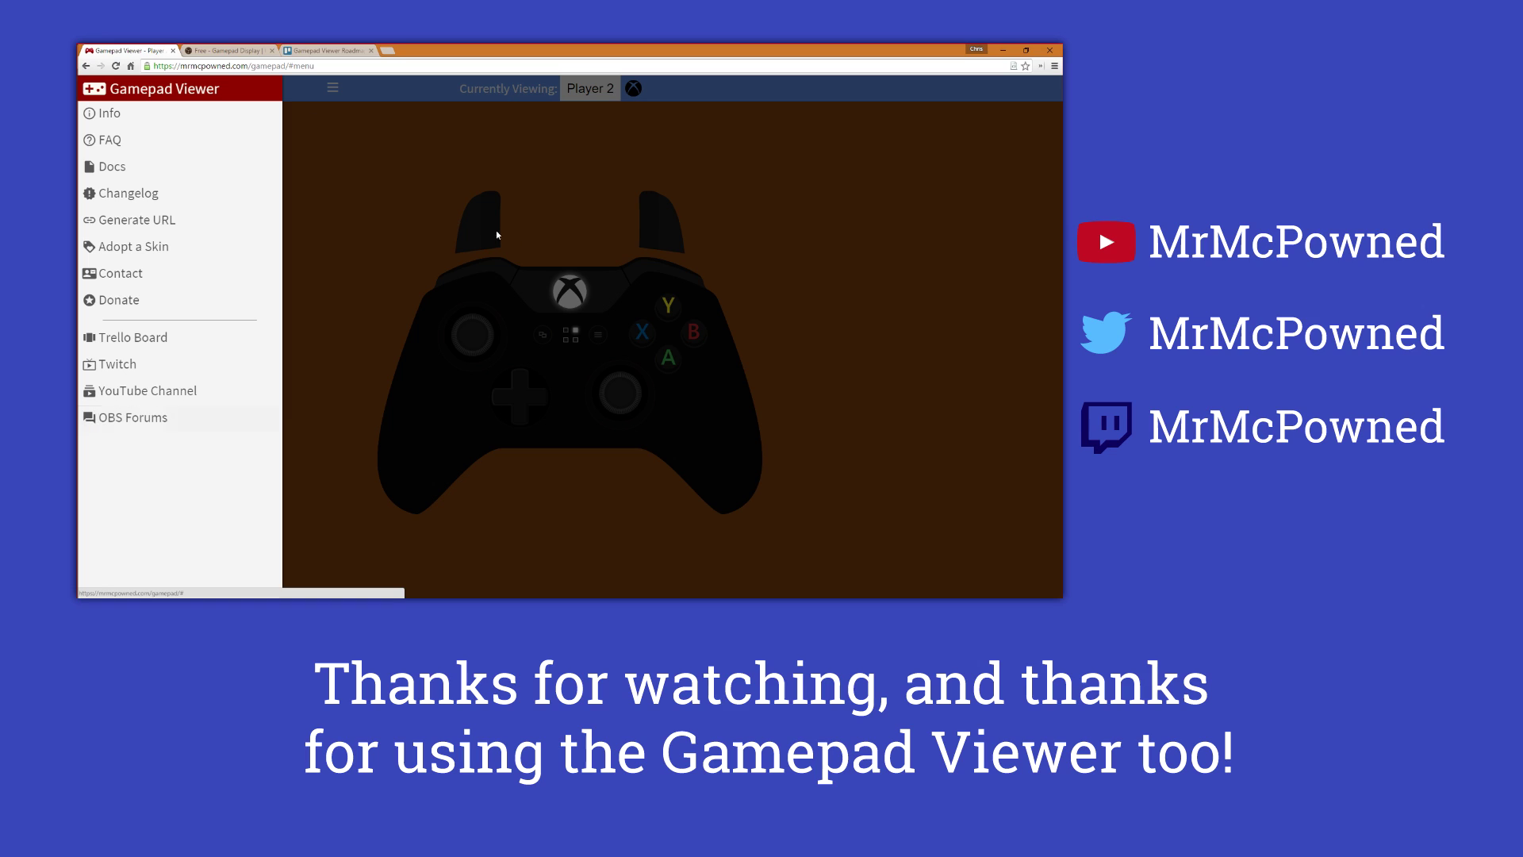
key("alt+Tab")
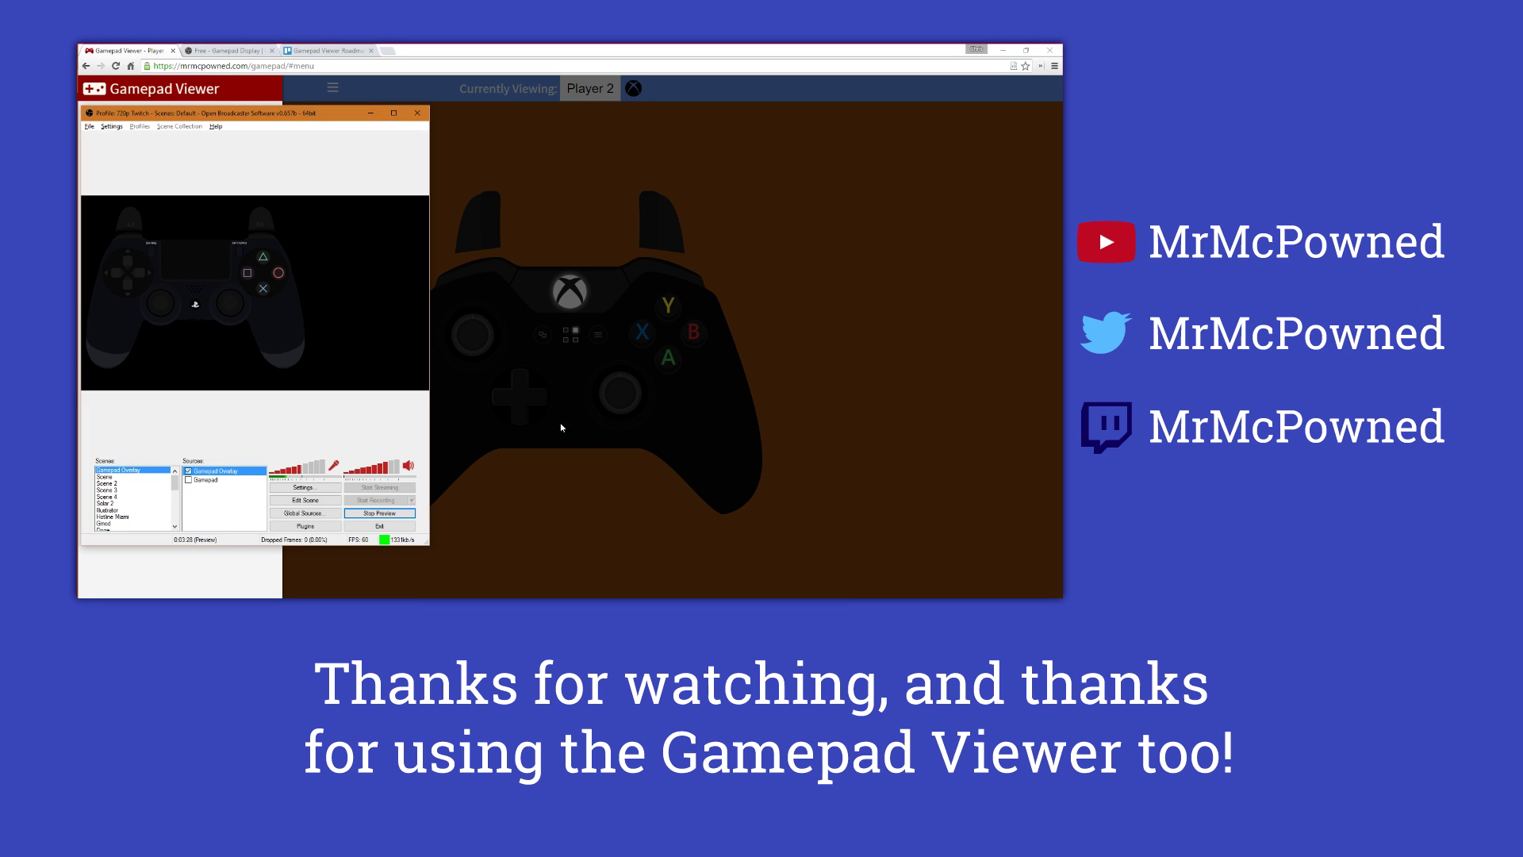